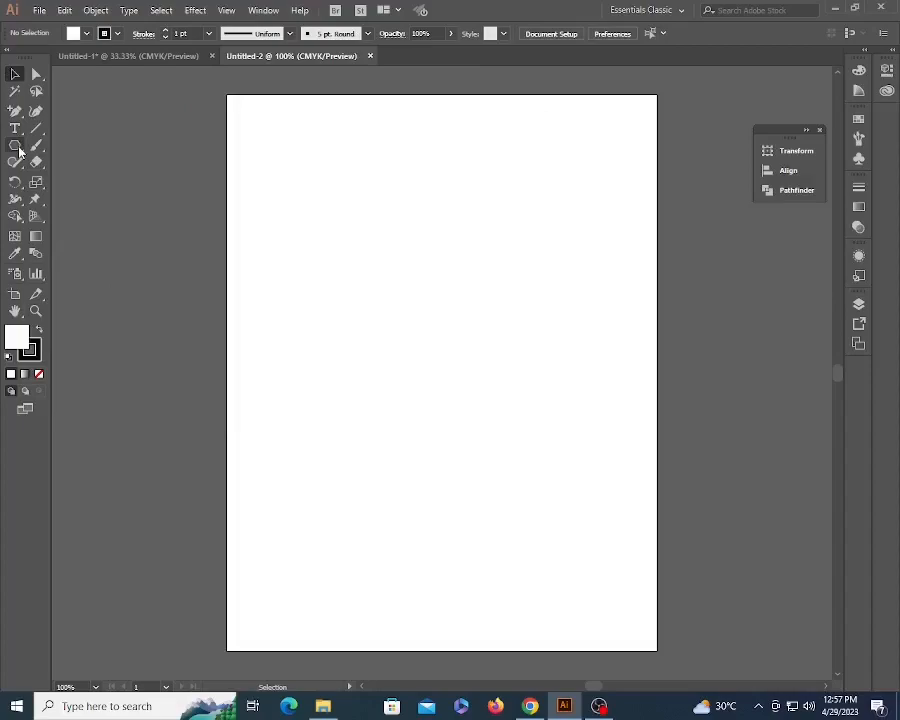
# Draw a circle with the Ellipse tool near the middle of the artboard and delete the tiny stray ellipse beside it
pyautogui.moveTo(16, 146); pyautogui.dragTo(60, 180)
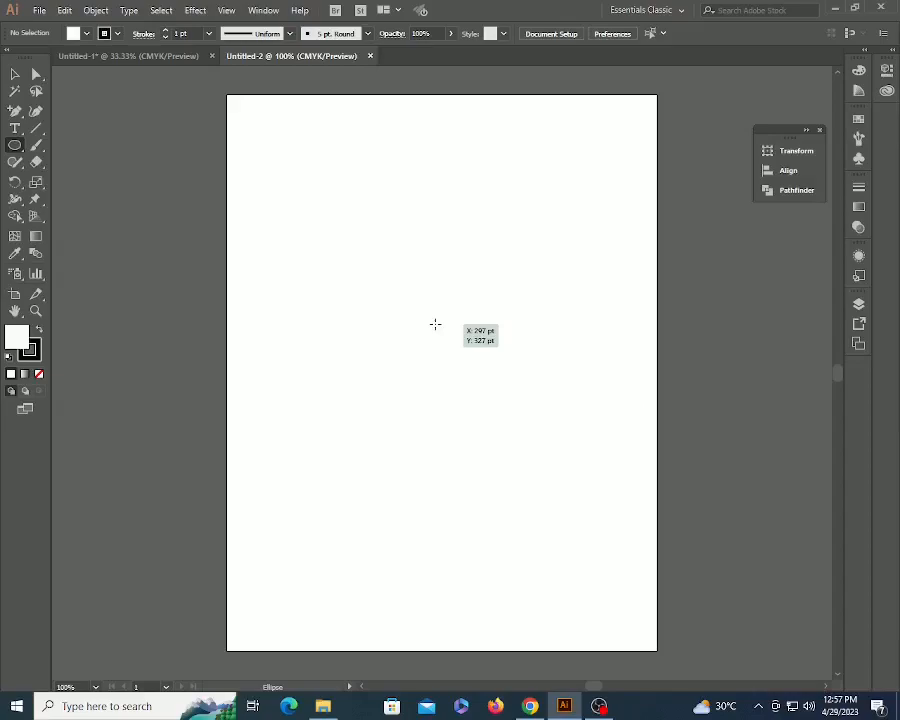
pyautogui.moveTo(430, 319); pyautogui.dragTo(466, 353)
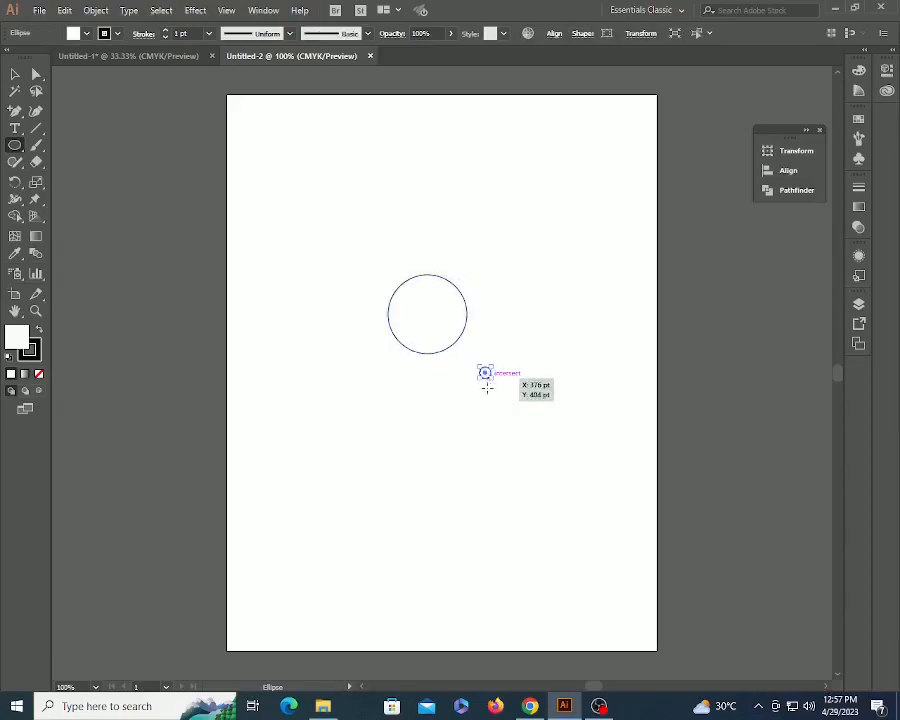
pyautogui.press('Delete')
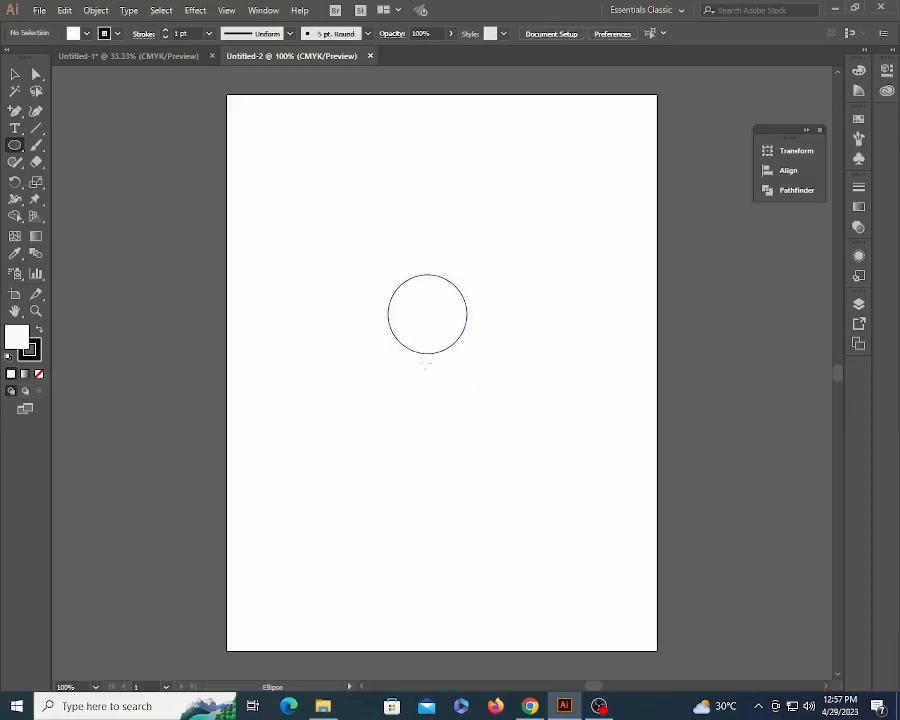
# Convert the circle's left and right anchor points to corner points
pyautogui.press('a')
pyautogui.click(455, 342)
pyautogui.press('z')
pyautogui.moveTo(314, 264); pyautogui.dragTo(556, 405)
pyautogui.press('a')
pyautogui.moveTo(252, 376); pyautogui.dragTo(585, 405)
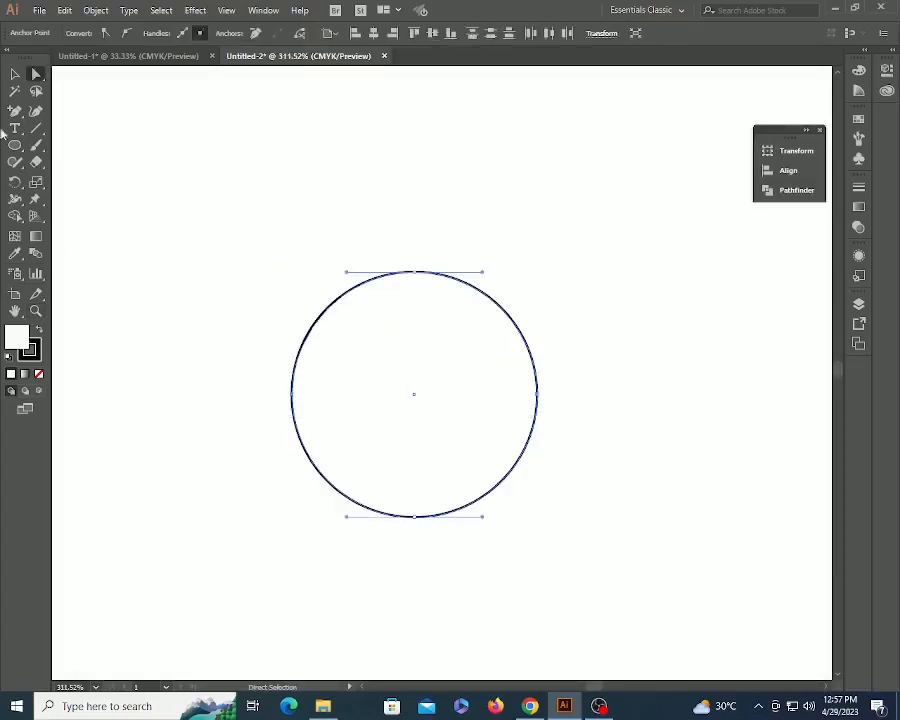
pyautogui.click(105, 33)
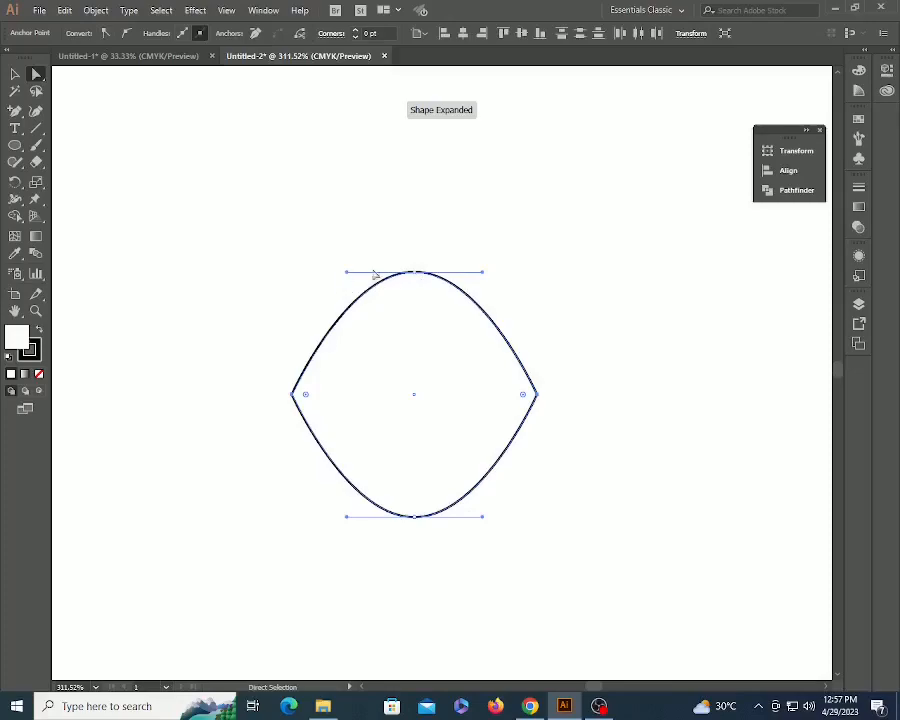
# Move the shape's top anchor point straight down by 40 pt
pyautogui.press('v')
pyautogui.press('a')
pyautogui.click(402, 239)
pyautogui.click(416, 272)
pyautogui.hotkey('shift', 'Down')
pyautogui.hotkey('shift', 'Down')
pyautogui.hotkey('shift', 'Down')
pyautogui.hotkey('shift', 'Down')
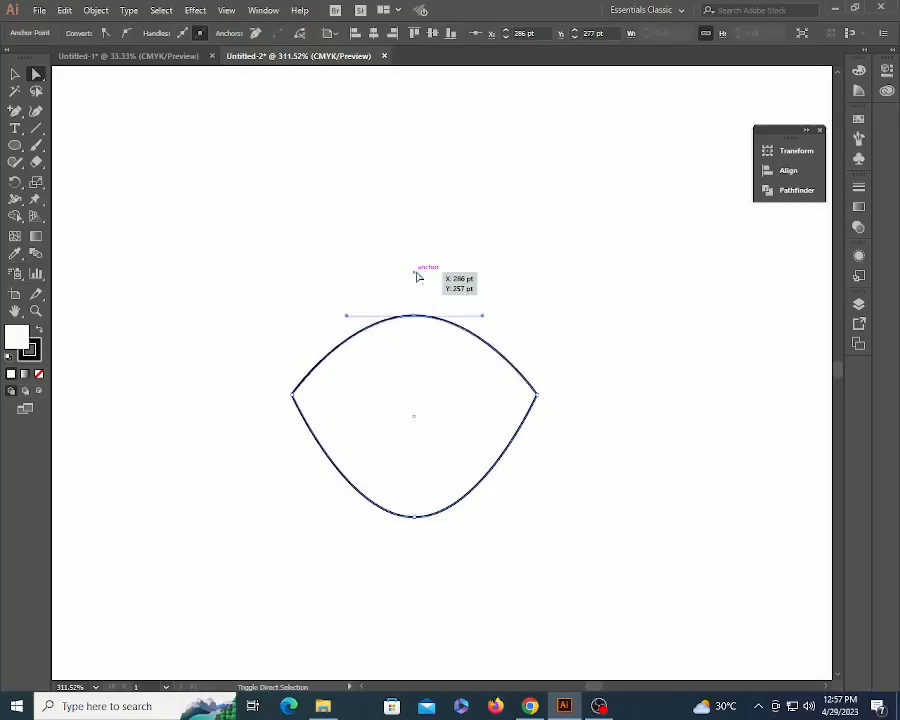
# Move the shape's bottom anchor point straight up by 40 pt to form a symmetrical leaf-shaped petal
pyautogui.click(418, 519)
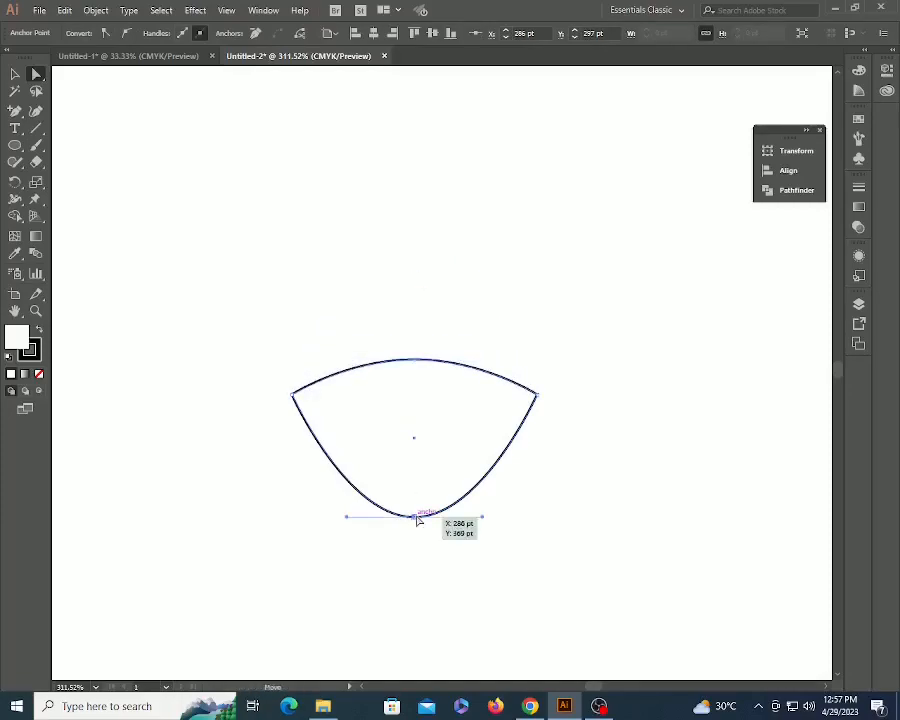
pyautogui.hotkey('shift', 'Up')
pyautogui.hotkey('shift', 'Up')
pyautogui.hotkey('shift', 'Up')
pyautogui.hotkey('shift', 'Up')
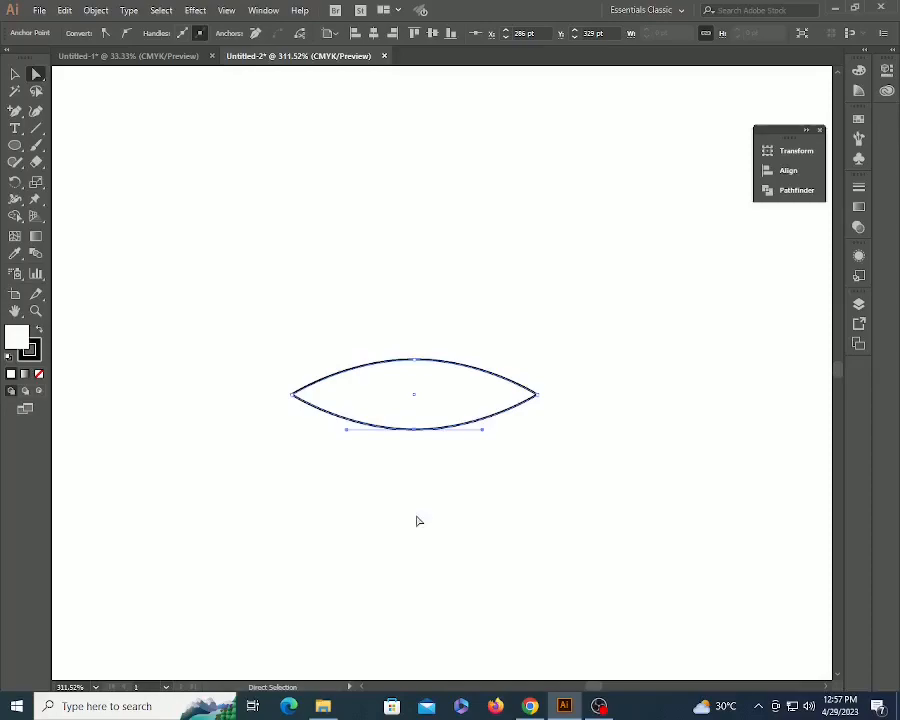
# Rotate the whole petal by 90° so that it stands upright
pyautogui.press('v')
pyautogui.click(388, 491)
pyautogui.click(437, 432)
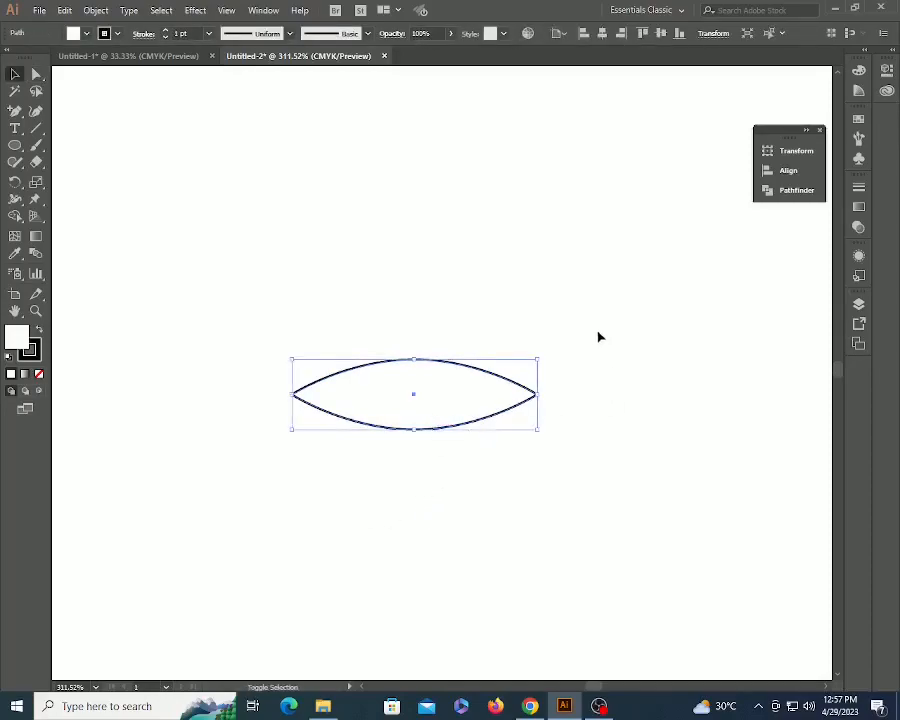
pyautogui.moveTo(545, 356); pyautogui.dragTo(441, 432)
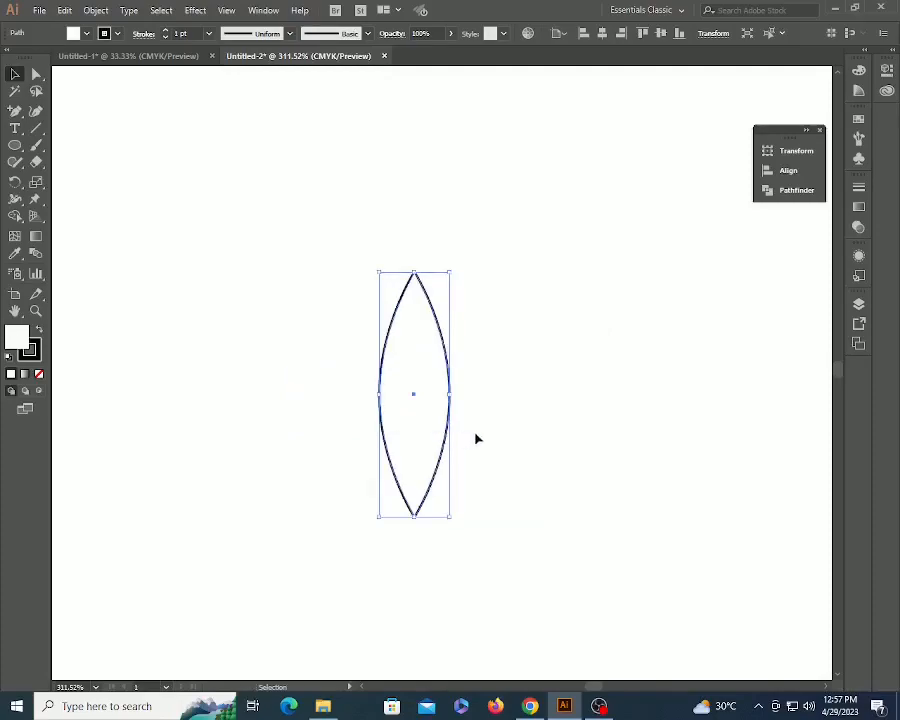
# Create a copy of the petal rotated 15° about its bottom anchor point
pyautogui.click(474, 434)
pyautogui.press('space')
pyautogui.moveTo(372, 375); pyautogui.dragTo(470, 309)
pyautogui.click(540, 332)
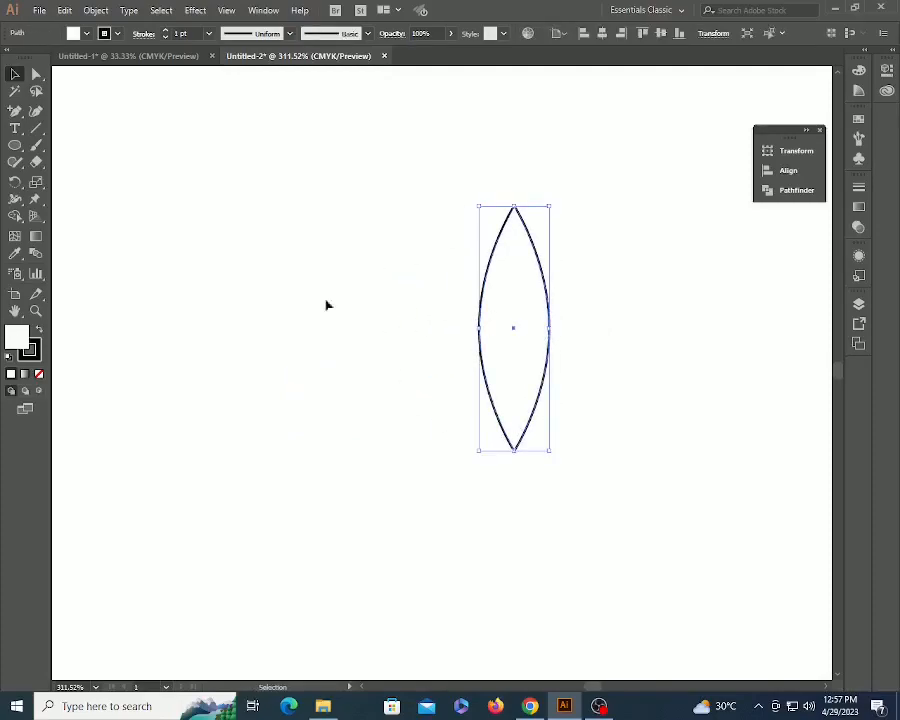
pyautogui.click(14, 183)
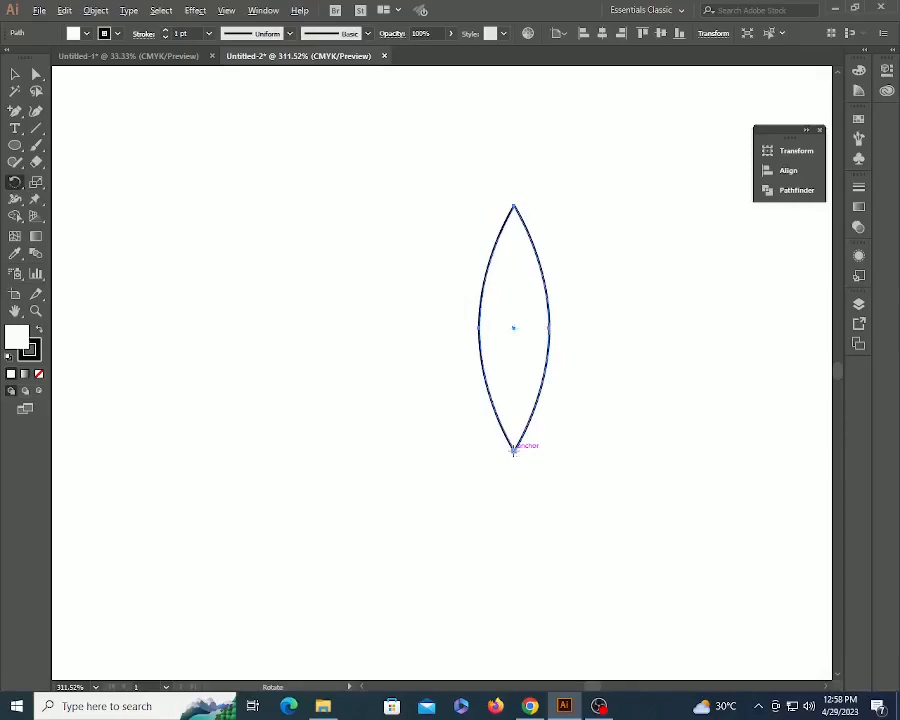
pyautogui.keyDown('alt'); pyautogui.click(513, 450); pyautogui.keyUp('alt')
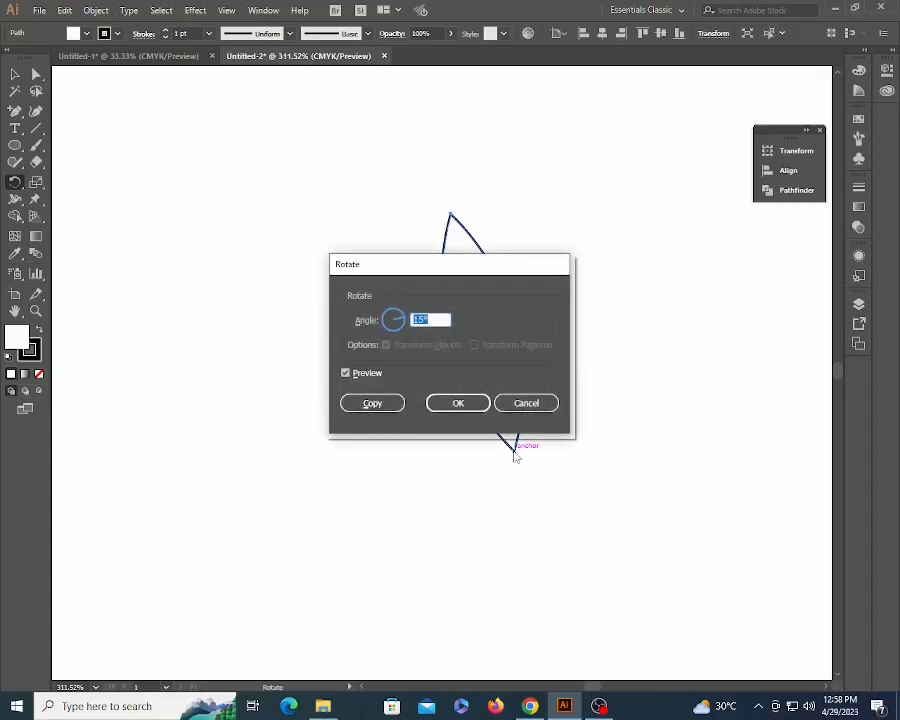
pyautogui.click(372, 404)
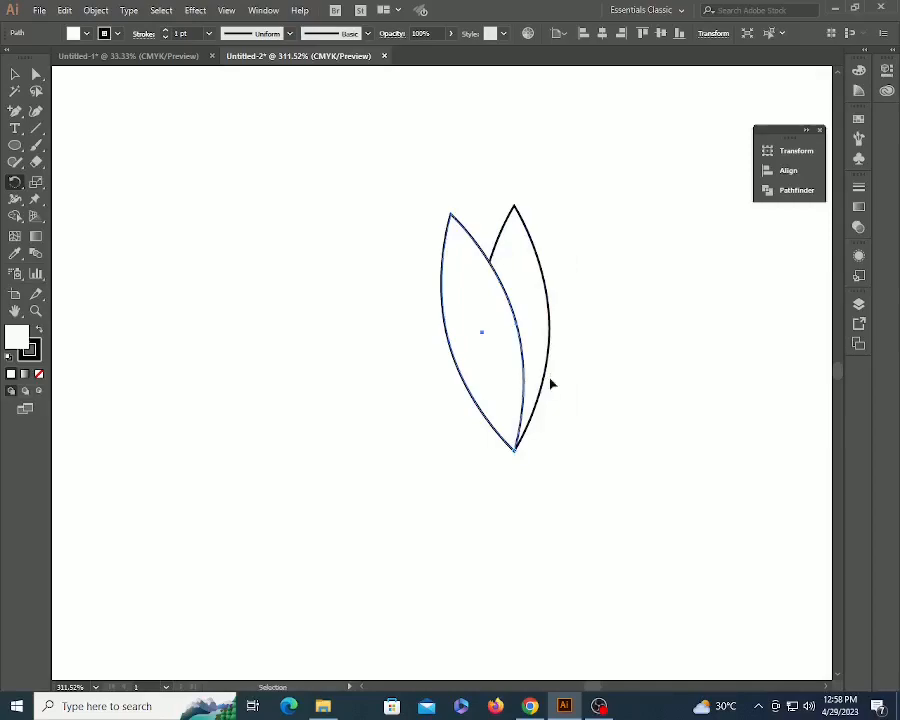
# Repeat the rotated copy around the same pivot until the petals complete a full circle
pyautogui.hotkey('ctrl', 'd')
pyautogui.hotkey('ctrl', 'd')
pyautogui.hotkey('ctrl', 'd')
pyautogui.hotkey('ctrl', 'd')
pyautogui.hotkey('ctrl', 'd')
pyautogui.hotkey('ctrl', 'd')
pyautogui.hotkey('ctrl', 'd')
pyautogui.hotkey('ctrl', 'd')
pyautogui.hotkey('ctrl', 'd')
pyautogui.hotkey('ctrl', 'd')
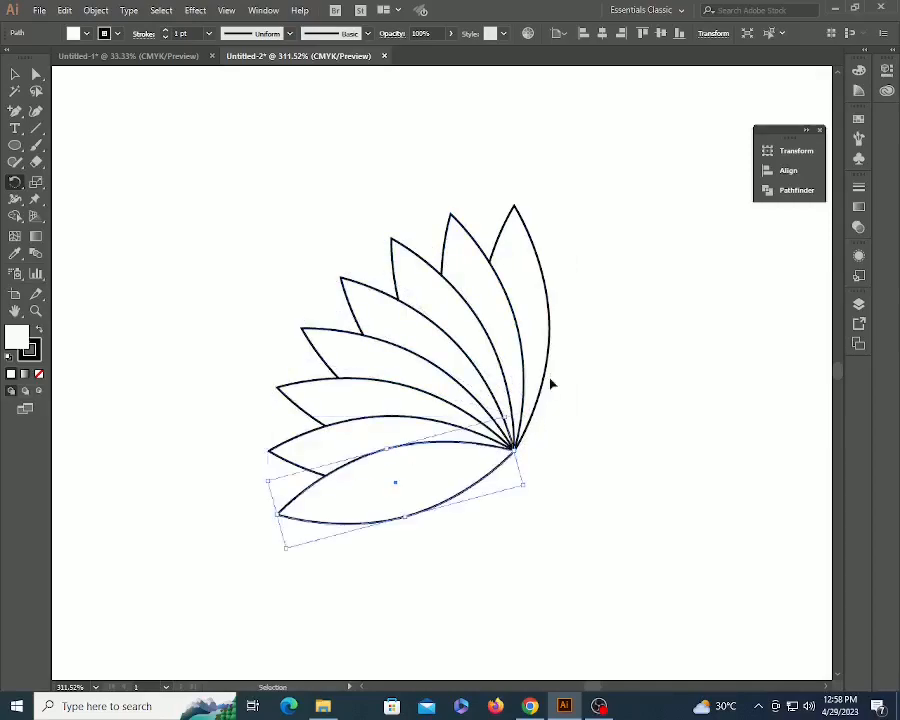
pyautogui.hotkey('ctrl', 'd')
pyautogui.hotkey('ctrl', 'd')
pyautogui.hotkey('ctrl', 'd')
pyautogui.hotkey('ctrl', 'd')
pyautogui.hotkey('ctrl', 'd')
pyautogui.hotkey('ctrl', 'd')
pyautogui.hotkey('ctrl', 'd')
pyautogui.hotkey('ctrl', 'd')
pyautogui.hotkey('ctrl', 'd')
pyautogui.hotkey('ctrl', 'd')
pyautogui.hotkey('ctrl', 'd')
pyautogui.hotkey('ctrl', 'd')
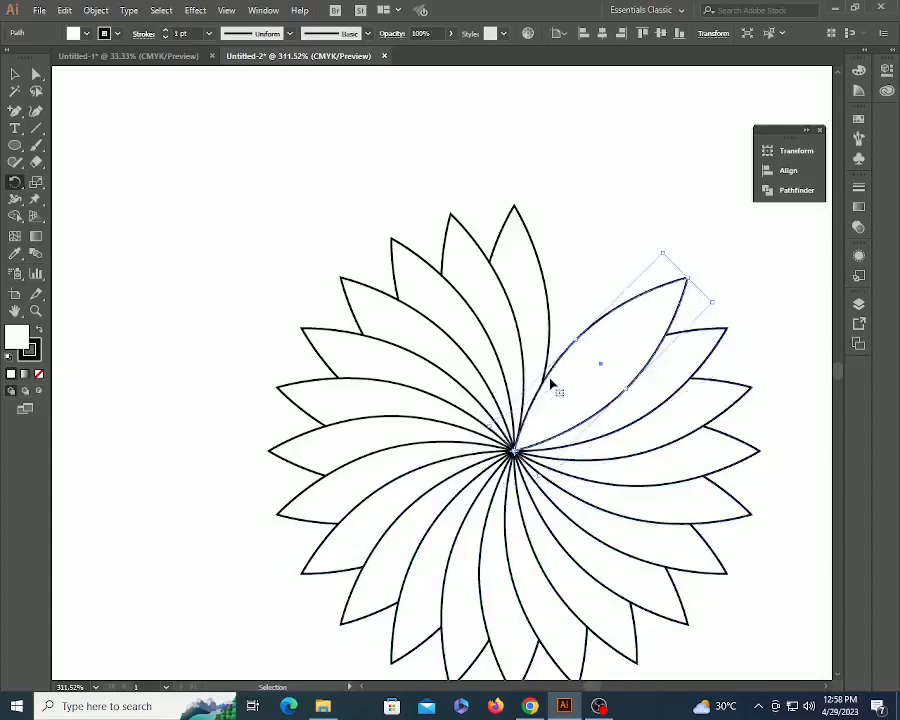
pyautogui.press('v')
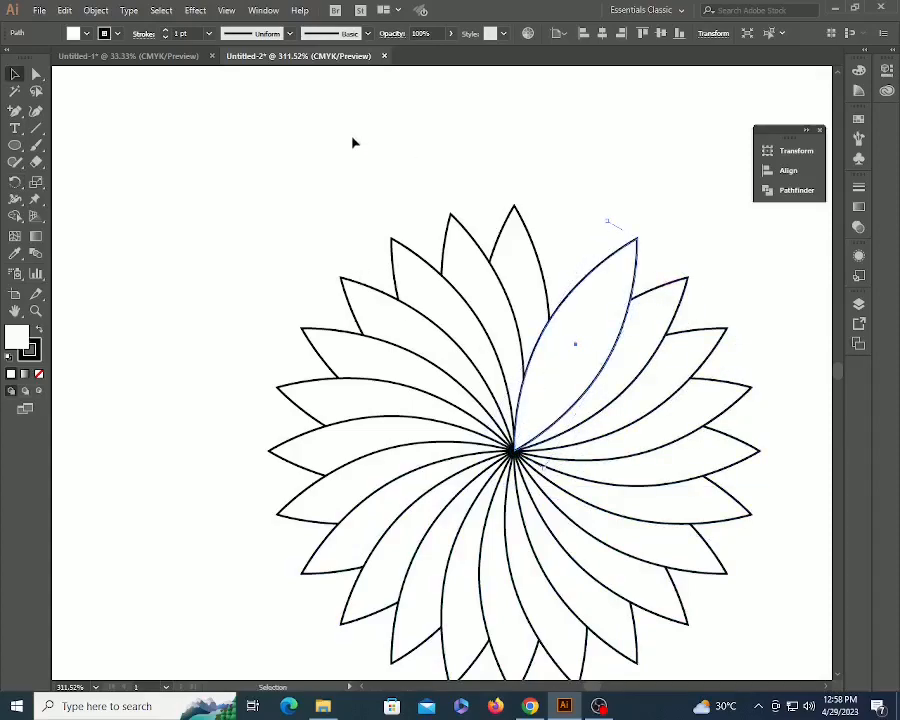
pyautogui.hotkey('ctrl', 'd')
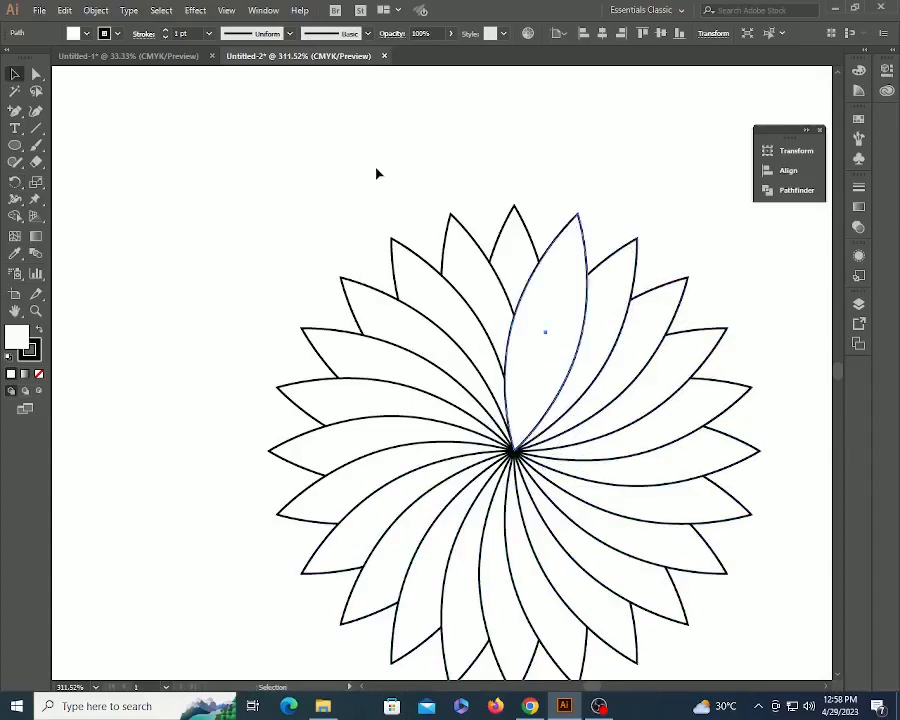
# Fill all petals of the flower with the Orange, Yellow gradient preset
pyautogui.click(376, 173)
pyautogui.press('z')
pyautogui.keyDown('alt'); pyautogui.click(457, 369); pyautogui.keyUp('alt')
pyautogui.keyDown('alt'); pyautogui.click(457, 369); pyautogui.keyUp('alt')
pyautogui.keyDown('alt'); pyautogui.click(457, 369); pyautogui.keyUp('alt')
pyautogui.keyDown('alt'); pyautogui.click(462, 375); pyautogui.keyUp('alt')
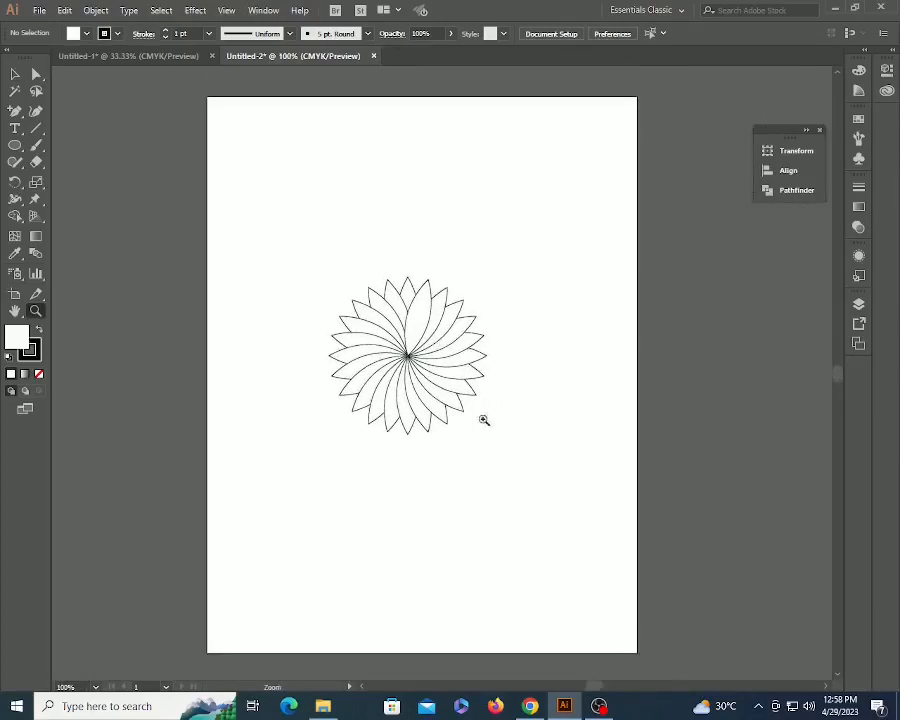
pyautogui.press('v')
pyautogui.moveTo(293, 262); pyautogui.dragTo(531, 465)
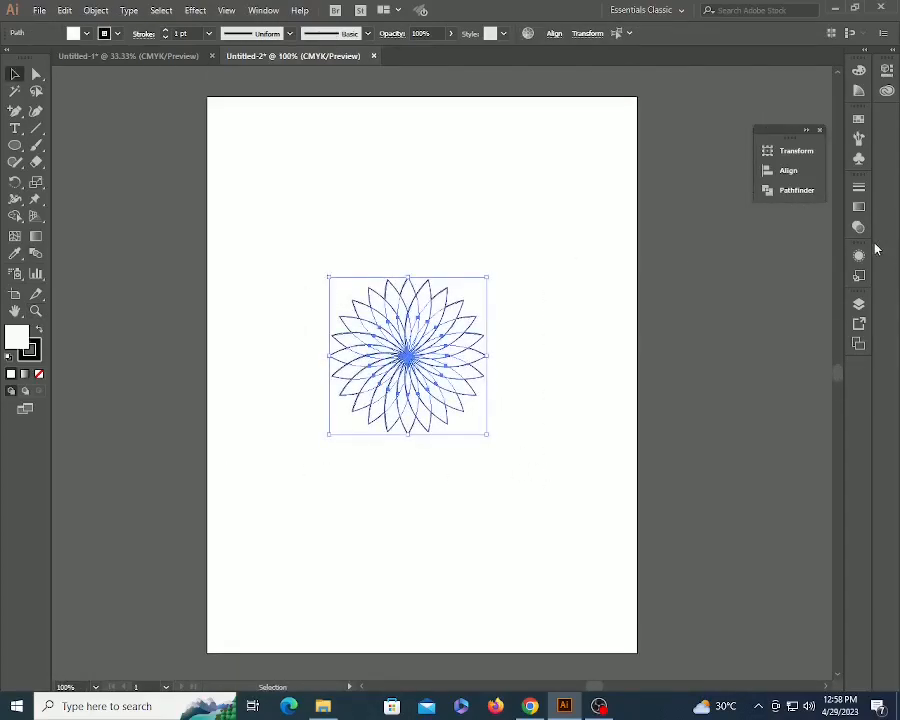
pyautogui.click(858, 206)
pyautogui.click(695, 217)
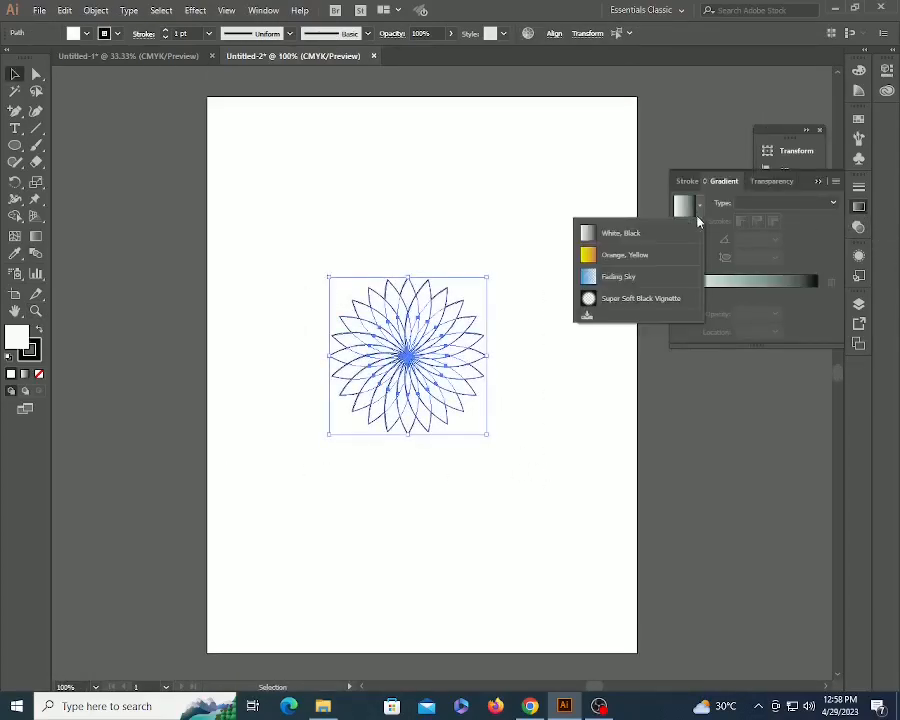
pyautogui.click(633, 255)
pyautogui.click(601, 412)
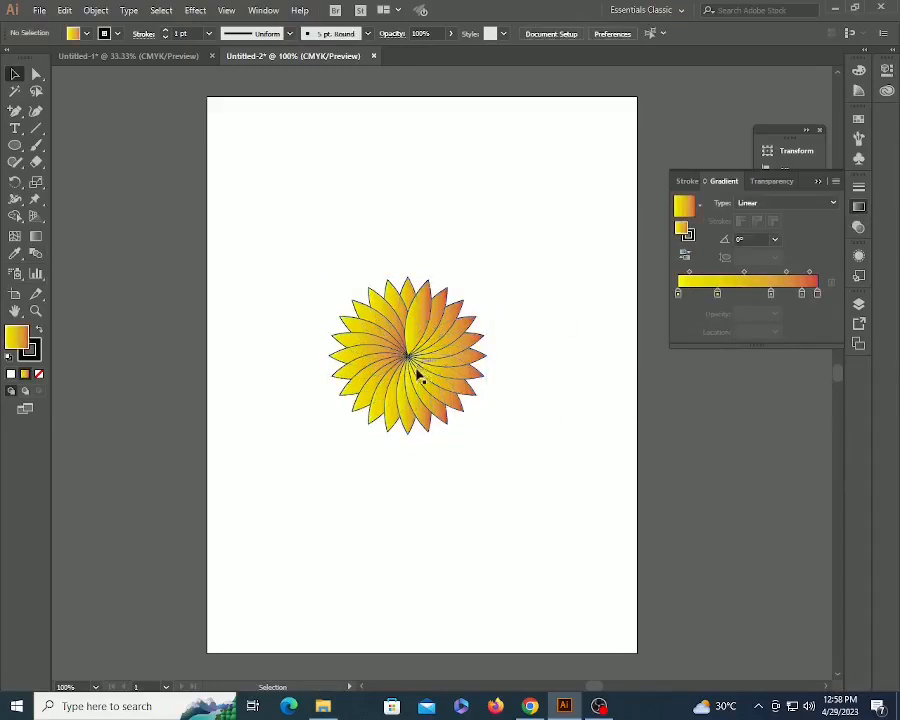
# Move the whole flower to the upper-left corner of the artboard
pyautogui.moveTo(338, 261); pyautogui.dragTo(524, 464)
pyautogui.press('a')
pyautogui.click(525, 465)
pyautogui.moveTo(440, 404); pyautogui.dragTo(341, 244)
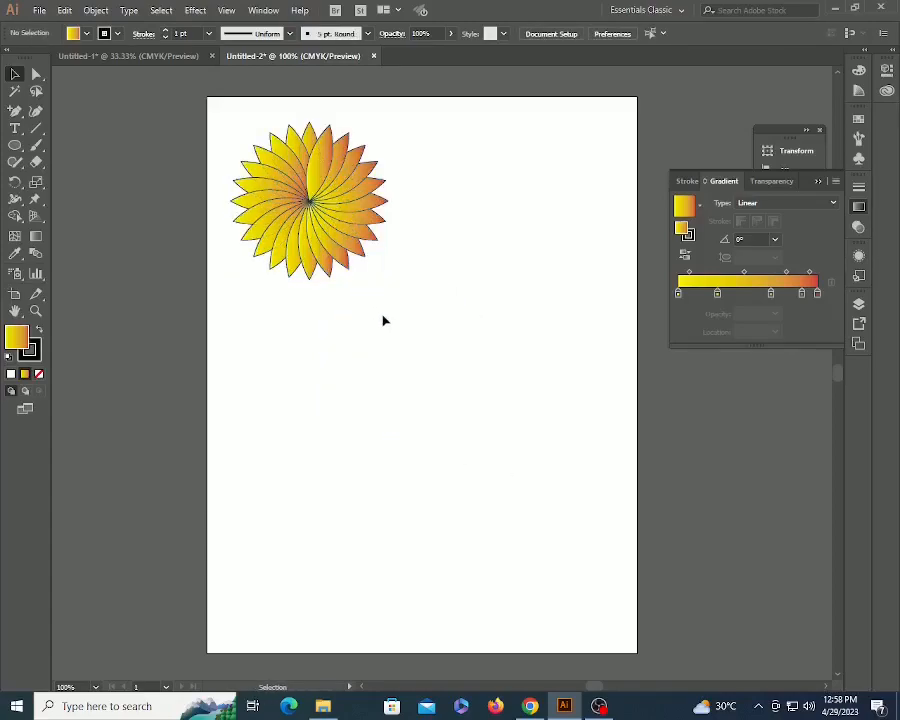
# Draw a large circle with no fill and a black outline below the flower
pyautogui.click(14, 147)
pyautogui.click(80, 179)
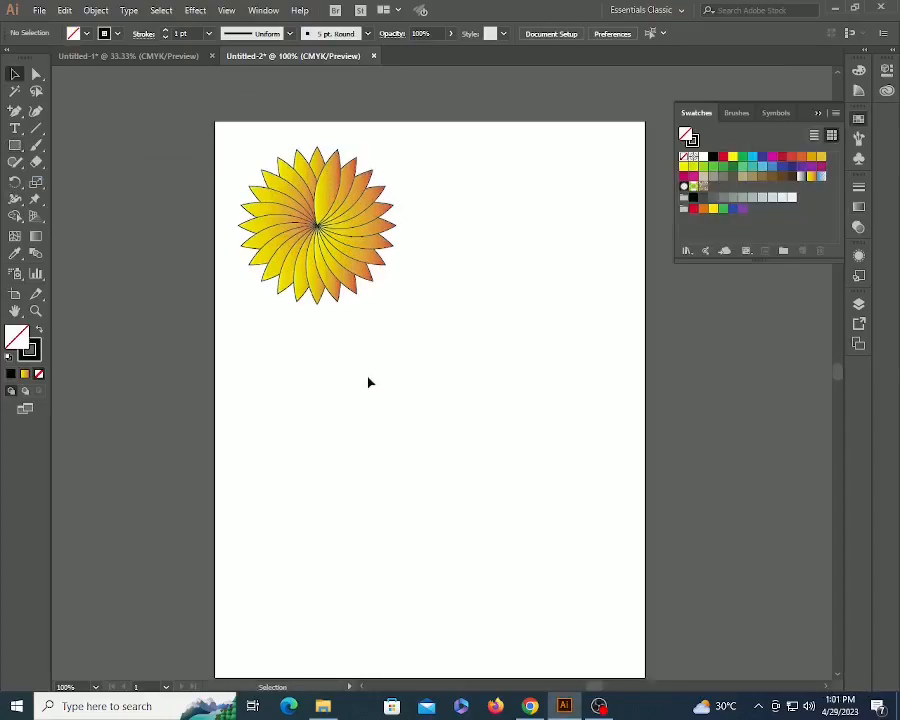
pyautogui.moveTo(429, 400)
pyautogui.mouseDown()
pyautogui.moveTo(426, 457)
pyautogui.moveTo(400, 430)
pyautogui.moveTo(489, 521)
pyautogui.mouseUp()
pyautogui.press('v')
pyautogui.click(422, 437)
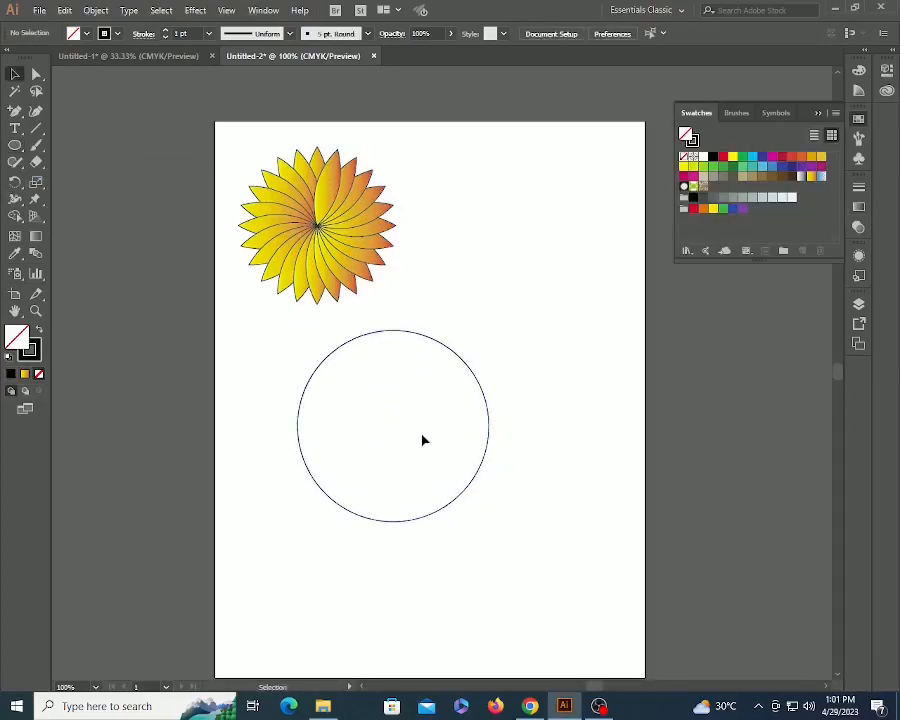
# Draw a small unfilled circle inside the large circle, near its upper edge
pyautogui.press('l')
pyautogui.moveTo(406, 374); pyautogui.dragTo(410, 376)
pyautogui.press('v')
pyautogui.click(287, 383)
# Align the small and large circles by their horizontal centers and their top edges
pyautogui.hotkey('ctrl', 'space')
pyautogui.moveTo(251, 275); pyautogui.dragTo(466, 508)
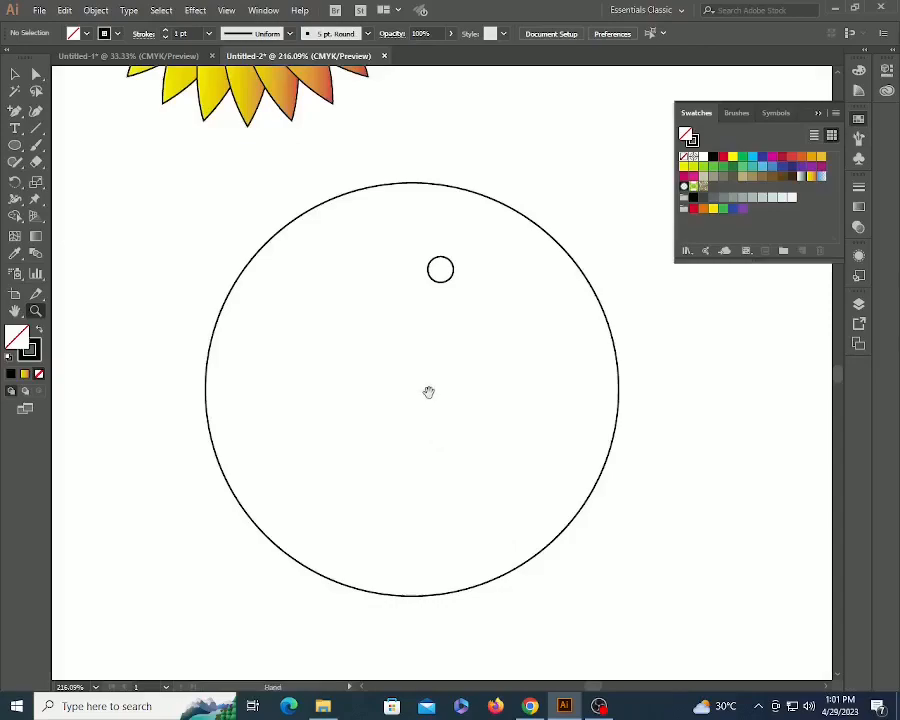
pyautogui.click(445, 313)
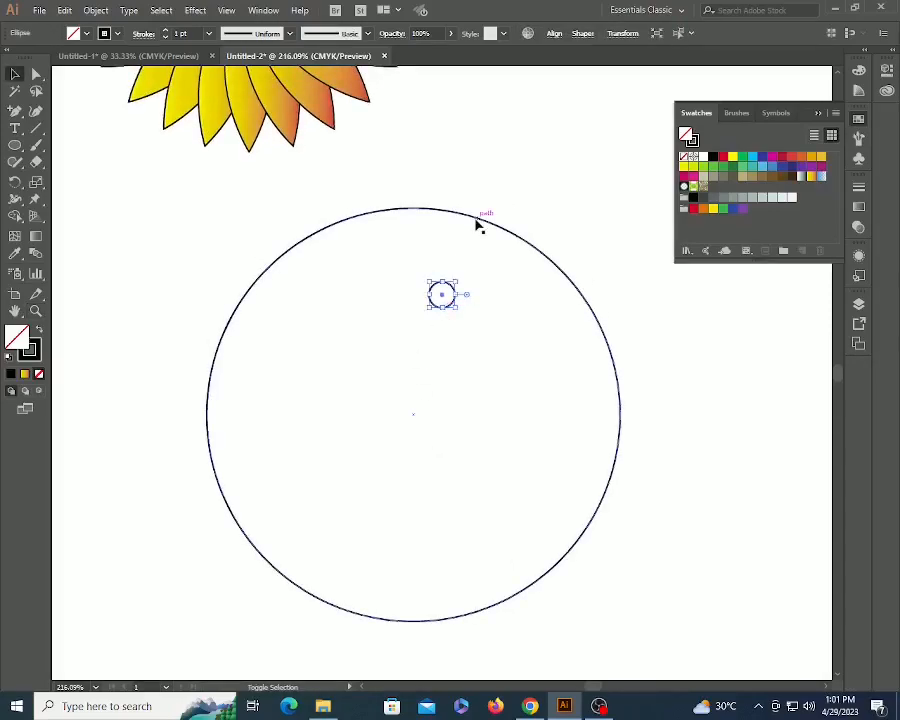
pyautogui.click(477, 224)
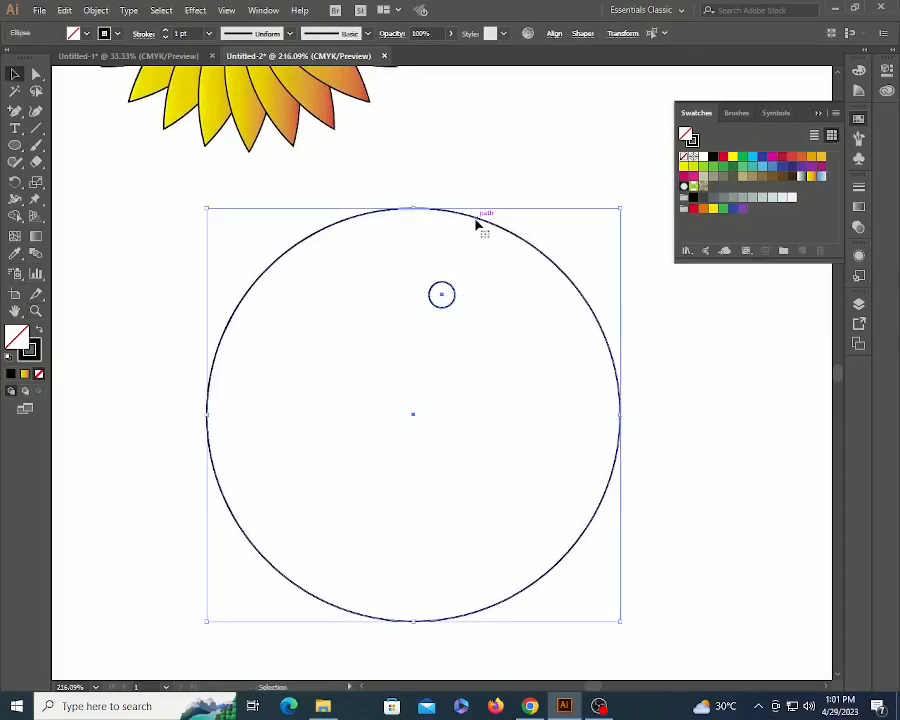
pyautogui.click(881, 179)
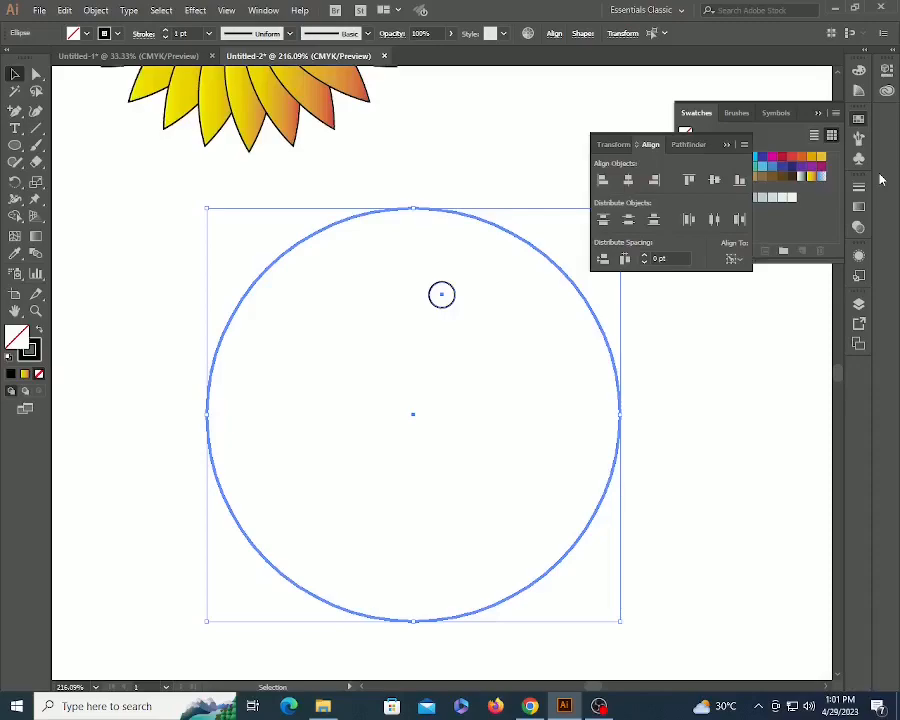
pyautogui.click(628, 179)
pyautogui.click(689, 181)
pyautogui.click(721, 435)
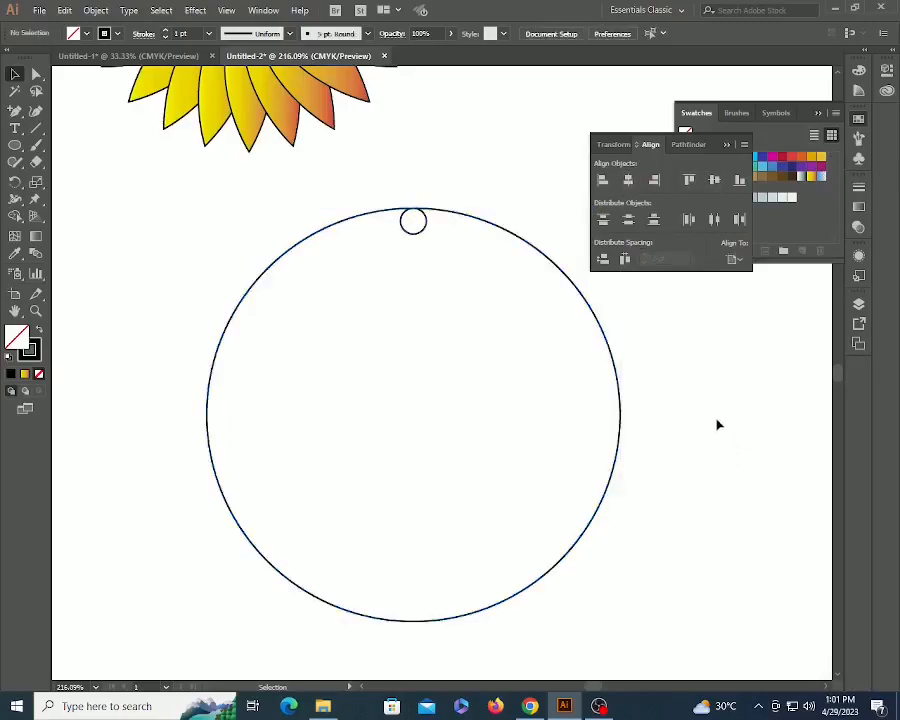
# Open the Rotate options for the small circle with the pivot at the large circle's center
pyautogui.click(414, 222)
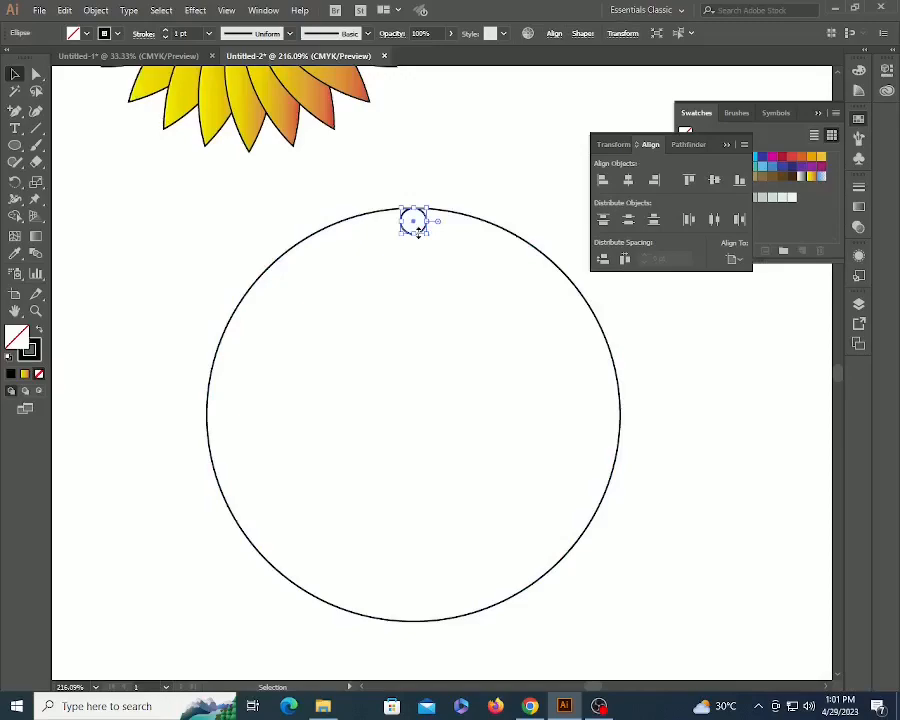
pyautogui.press('r')
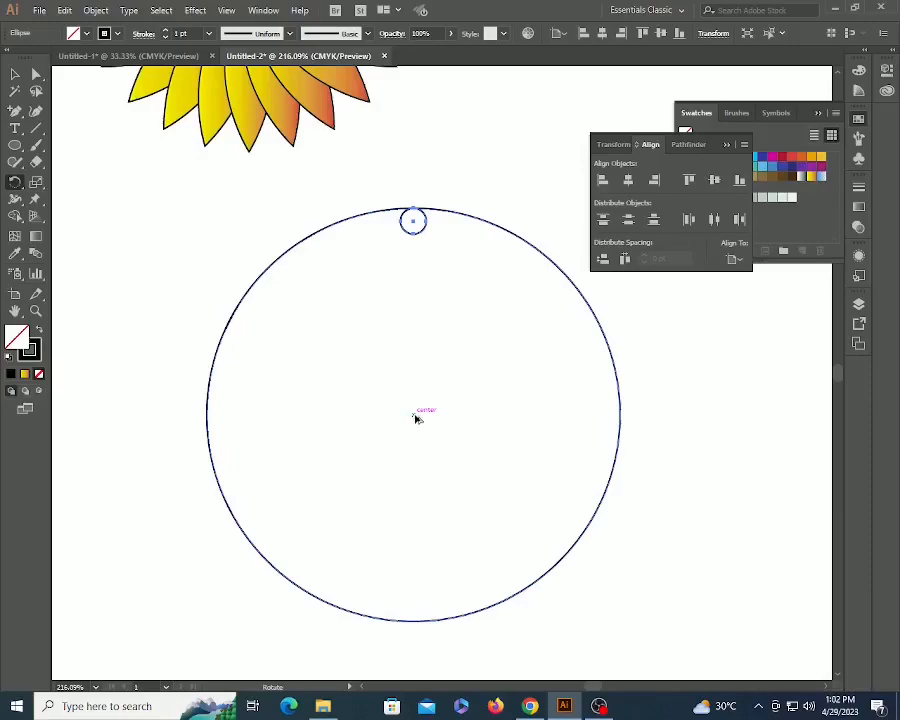
pyautogui.keyDown('alt'); pyautogui.click(413, 413); pyautogui.keyUp('alt')
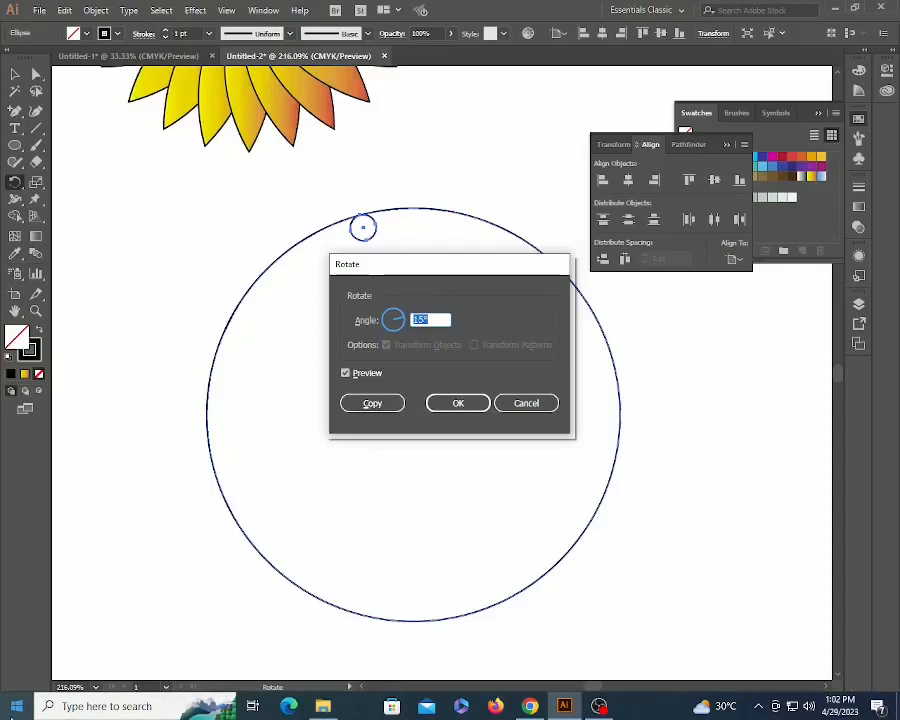
# Switch to Calculator, divide 360 by 6, and close it to return to the Rotate options
pyautogui.click(17, 708)
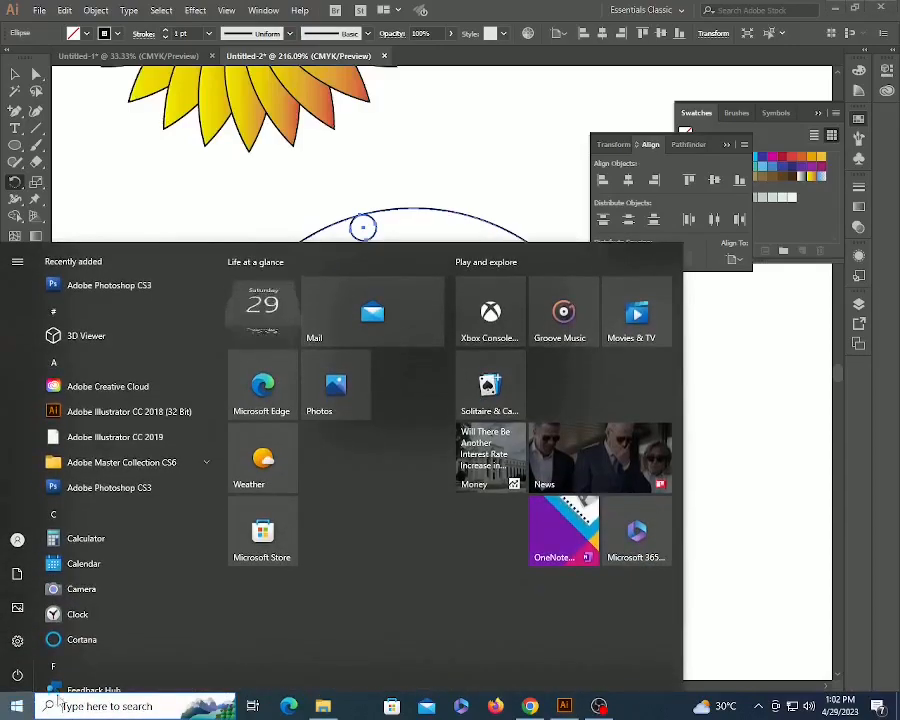
pyautogui.write('cal')
pyautogui.press('Return')
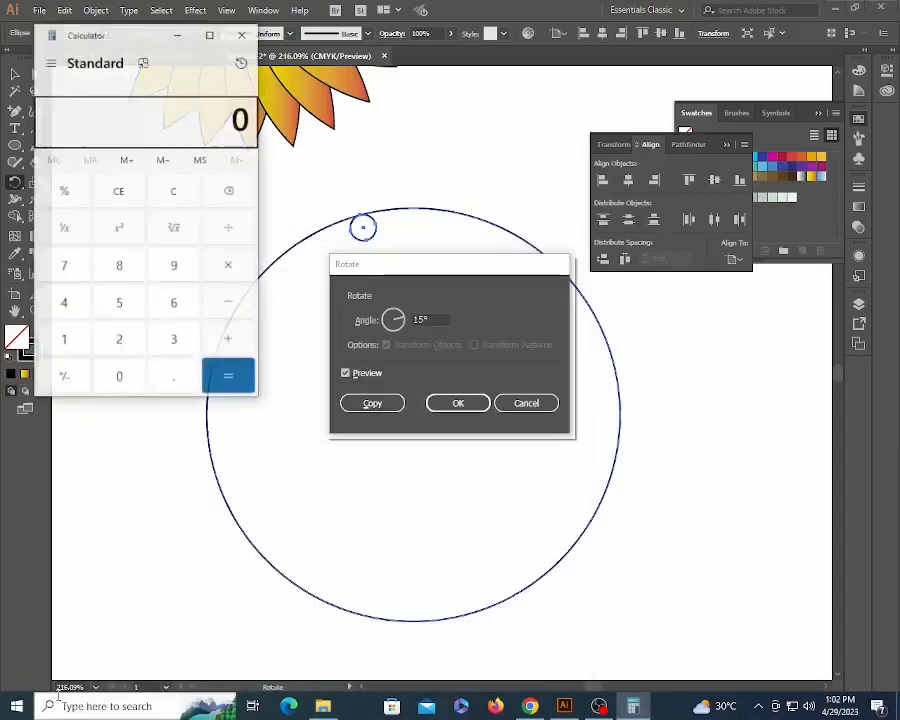
pyautogui.write('360 ÷ ')
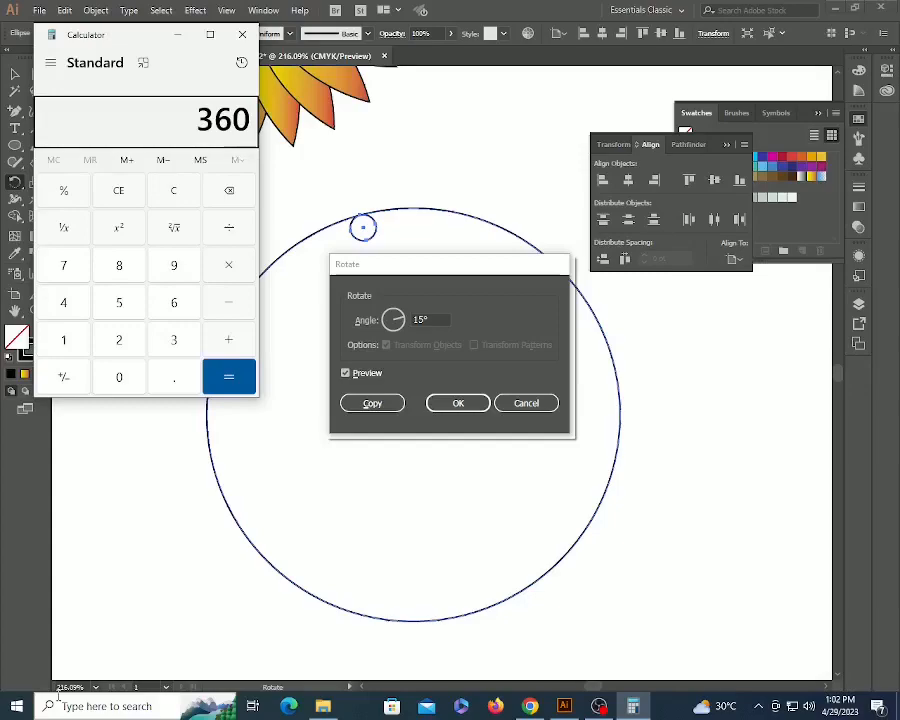
pyautogui.write('6')
pyautogui.press('Return')
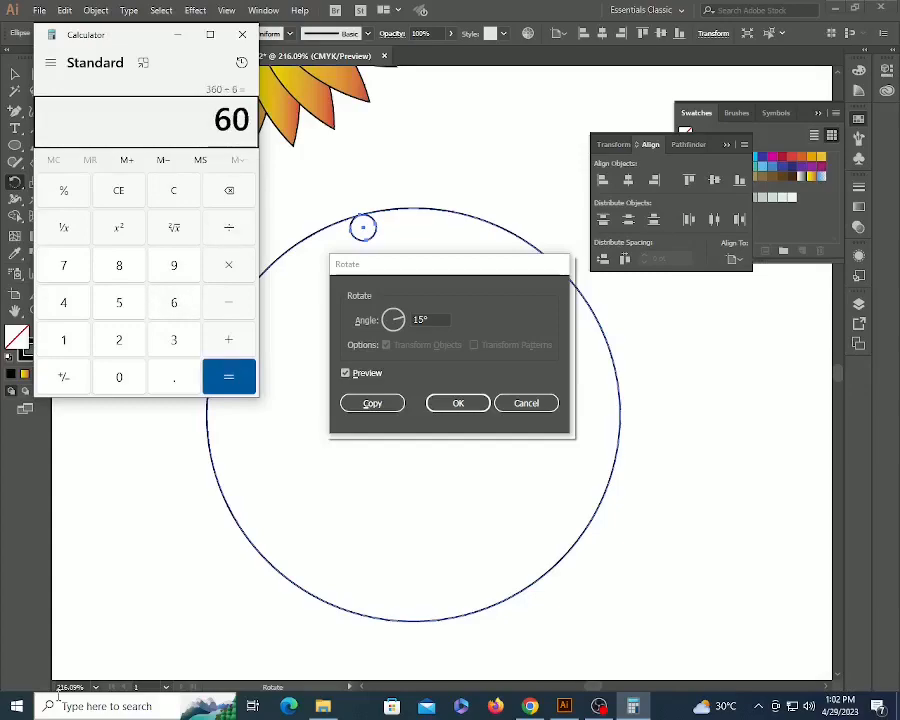
pyautogui.click(243, 35)
# Copy the small circle at a 60° rotation and repeat the transformation until six evenly spaced circles line the inside of the large circle
pyautogui.write('60')
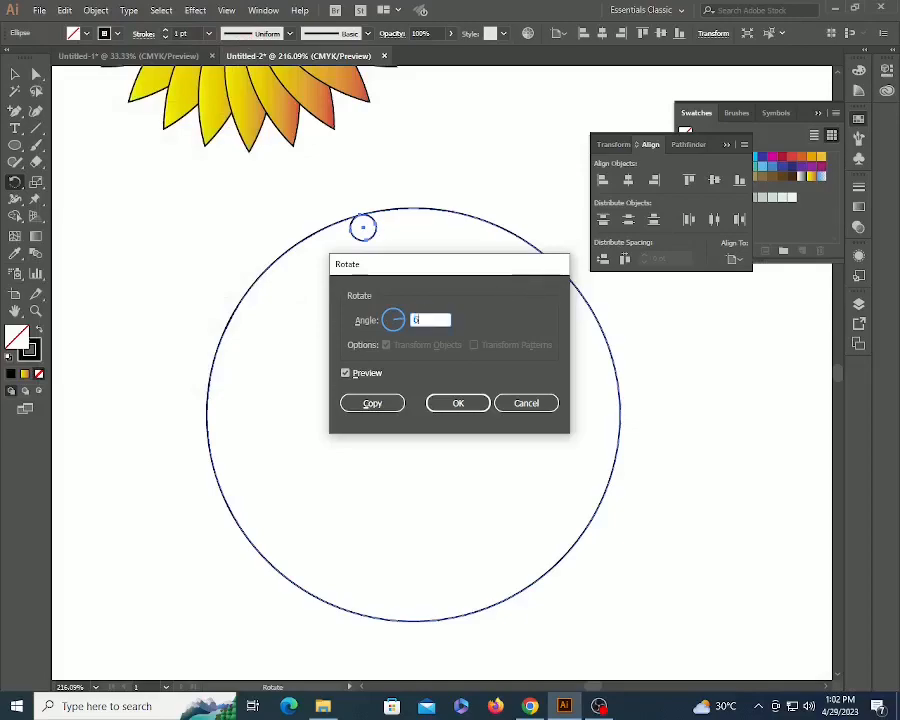
pyautogui.click(380, 406)
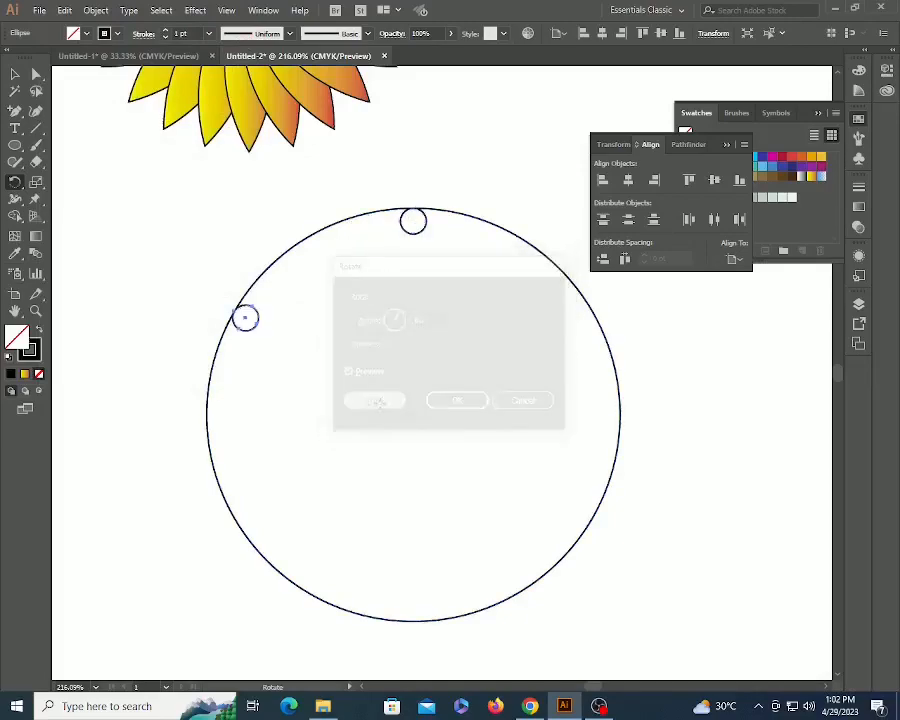
pyautogui.press('v')
pyautogui.hotkey('ctrl', 'd')
pyautogui.hotkey('ctrl', 'd')
pyautogui.hotkey('ctrl', 'd')
pyautogui.hotkey('ctrl', 'd')
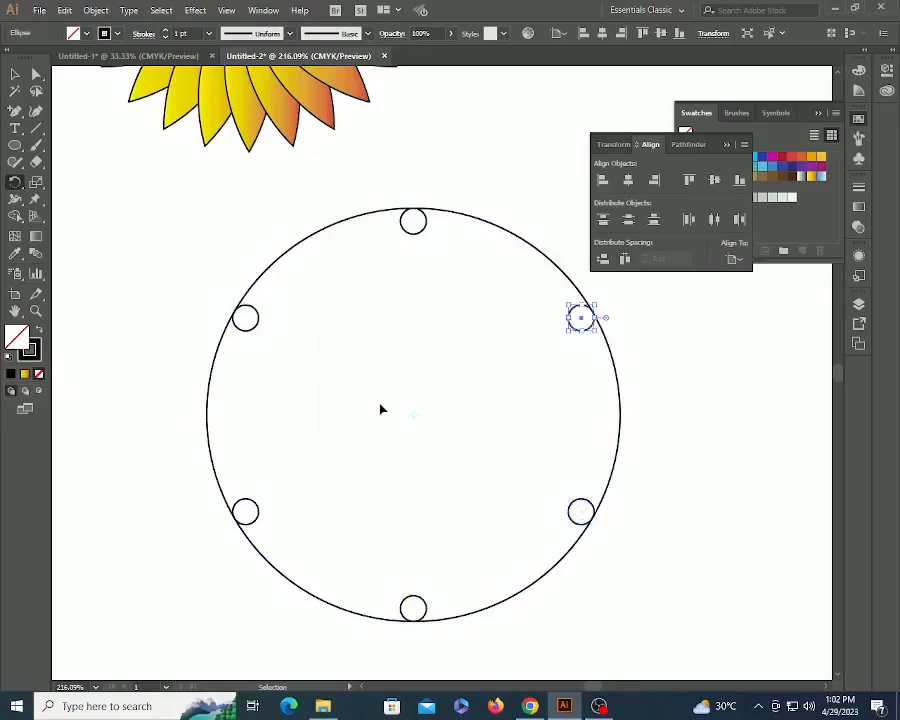
pyautogui.hotkey('ctrl', 'd')
pyautogui.hotkey('ctrl', 'z')
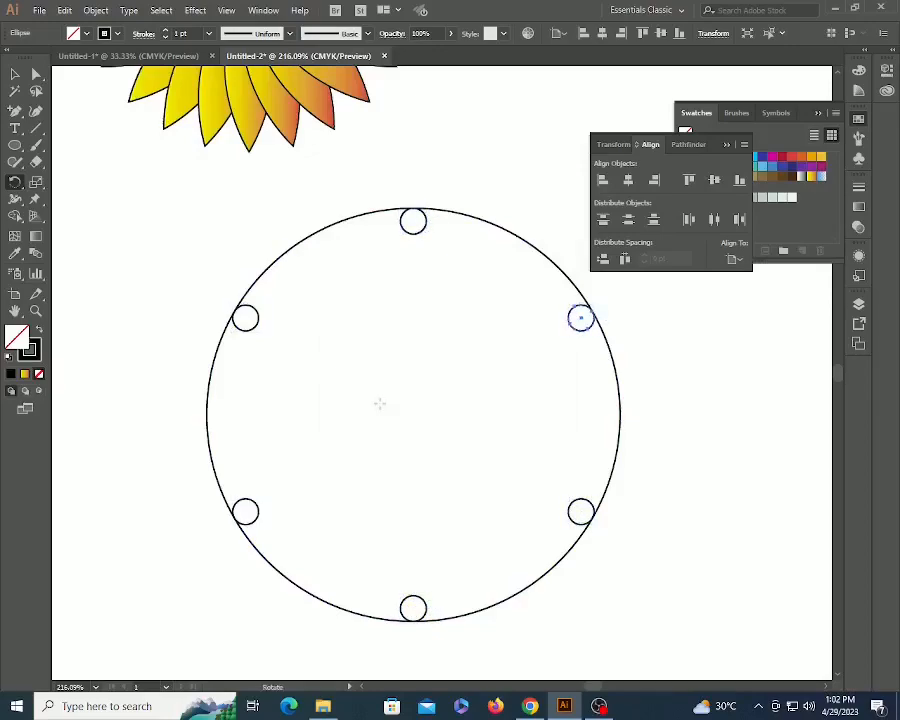
pyautogui.press('v')
pyautogui.click(296, 275)
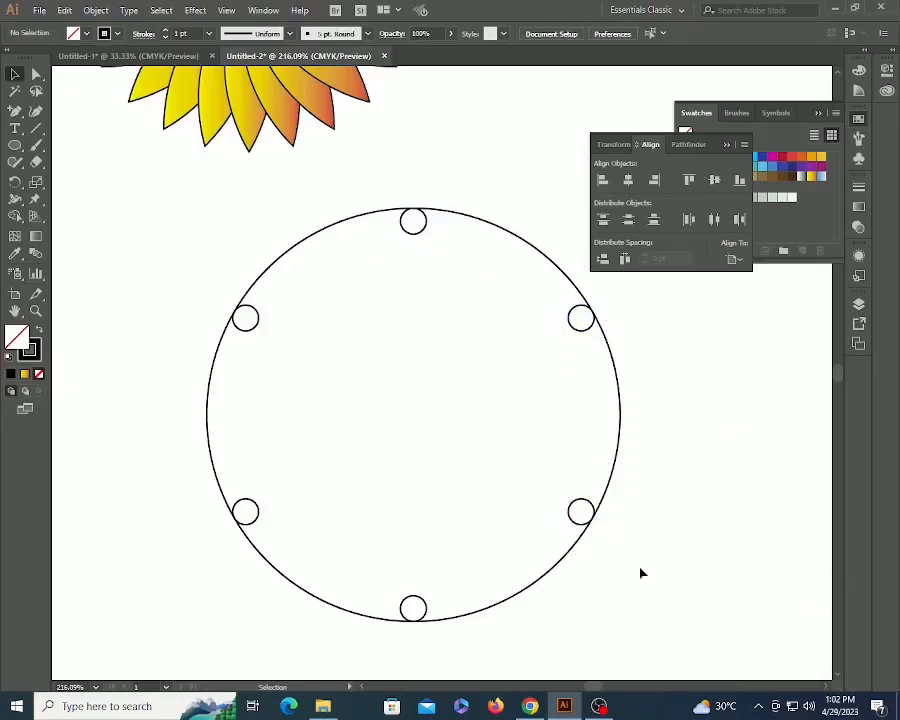
pyautogui.press('z')
pyautogui.hotkey('ctrl', '1')
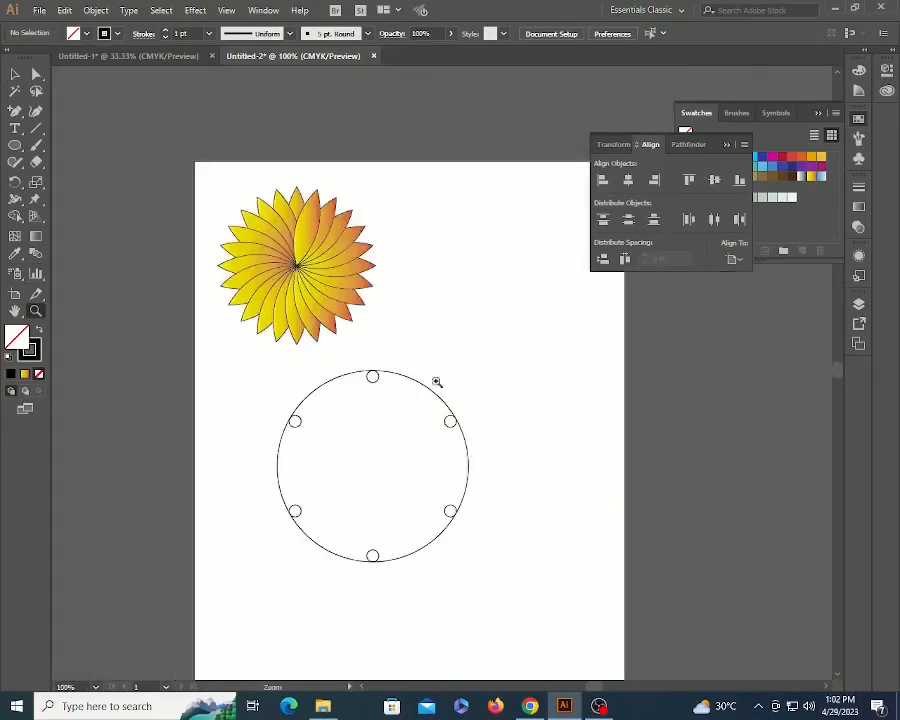
pyautogui.press('v')
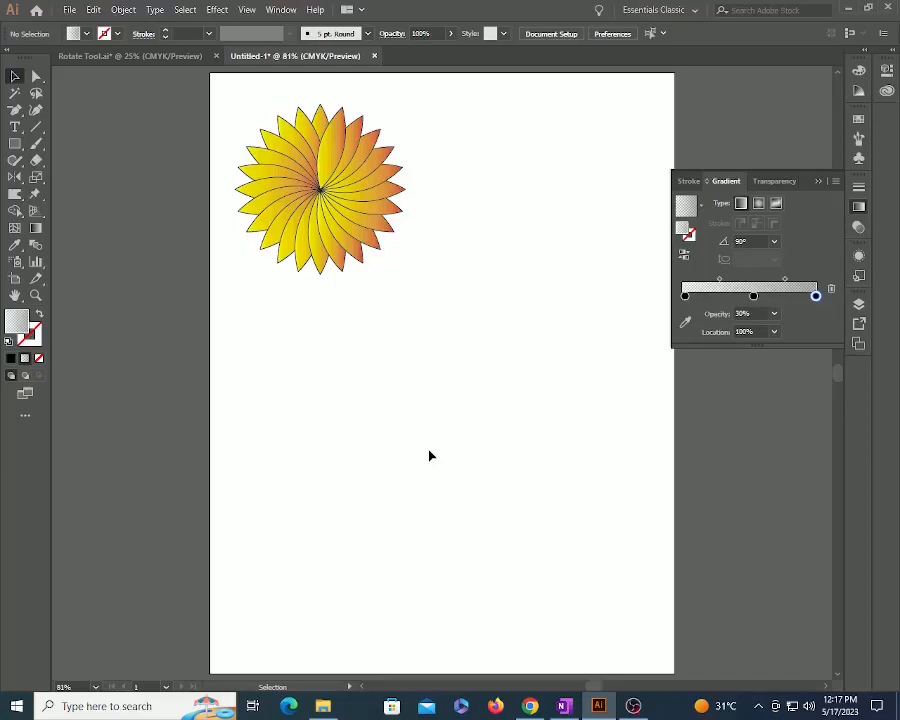
# Add the point text "REFLECTION TOOL" on the artboard below the flower
pyautogui.press('t')
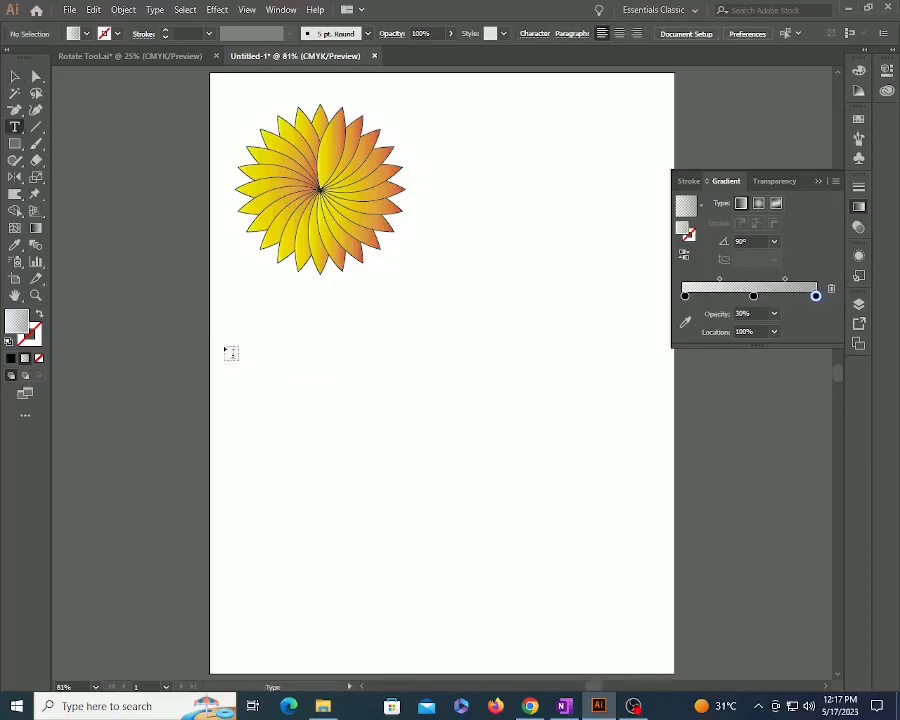
pyautogui.click(331, 363)
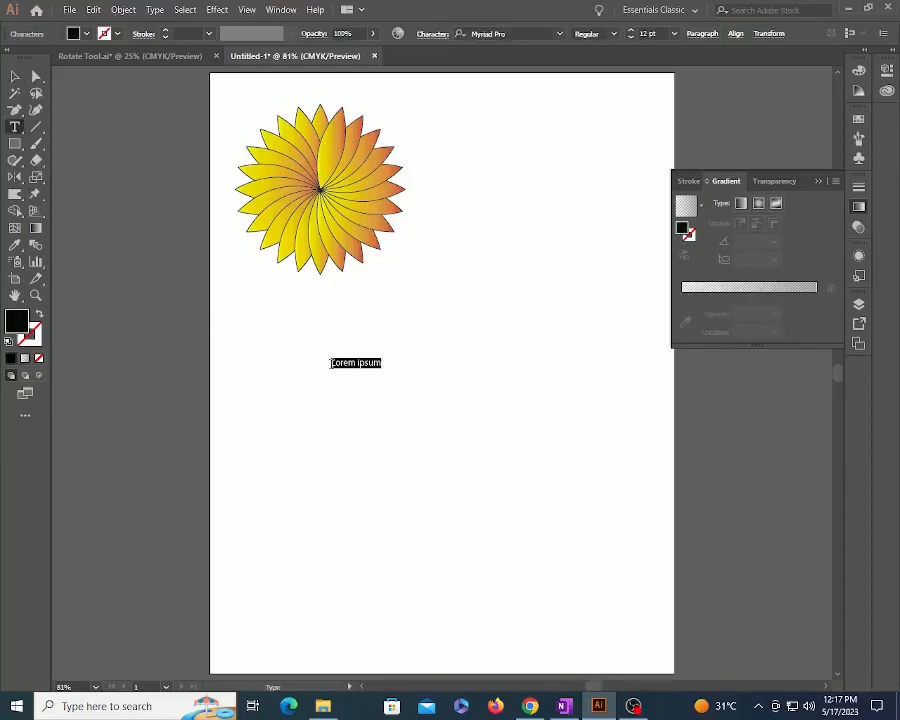
pyautogui.press('BackSpace')
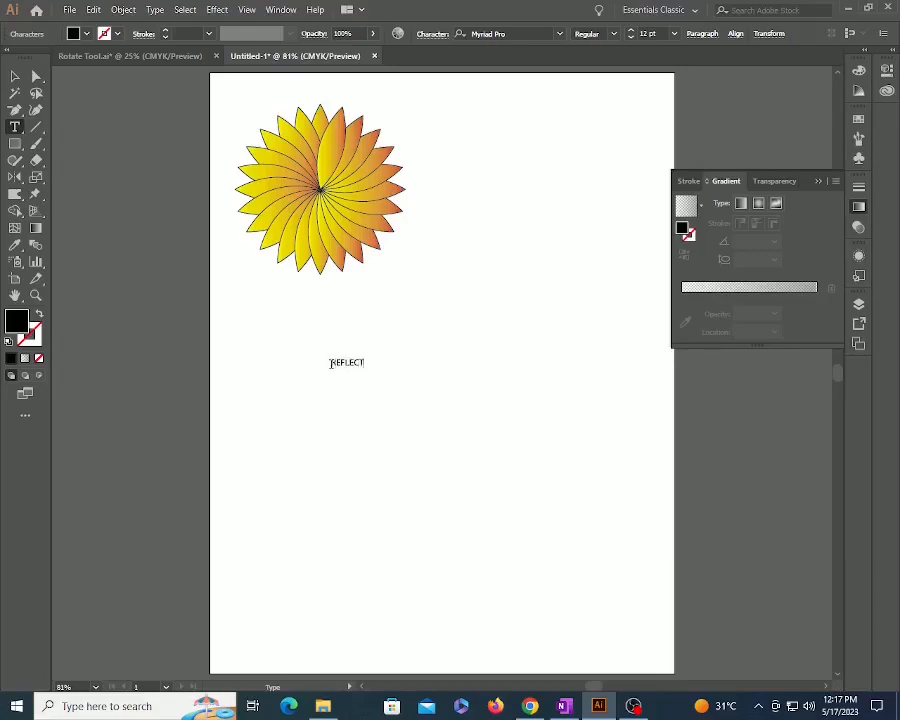
pyautogui.press('Escape')
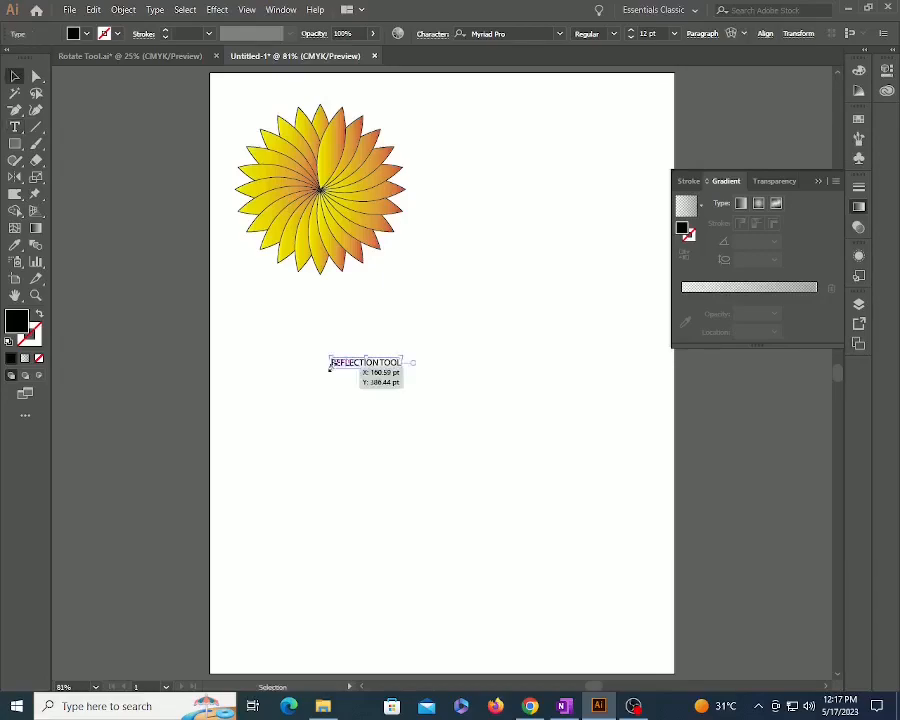
# Enlarge the REFLECTION TOOL text to 42 pt and move it about 34 pt left and 46 pt down
pyautogui.hotkey('ctrl', 'shift', '.')
pyautogui.hotkey('ctrl', 'shift', '.')
pyautogui.hotkey('ctrl', 'shift', '.')
pyautogui.hotkey('ctrl', 'shift', '.')
pyautogui.hotkey('ctrl', 'shift', '.')
pyautogui.hotkey('ctrl', 'shift', '.')
pyautogui.hotkey('ctrl', 'shift', '.')
pyautogui.hotkey('ctrl', 'shift', '.')
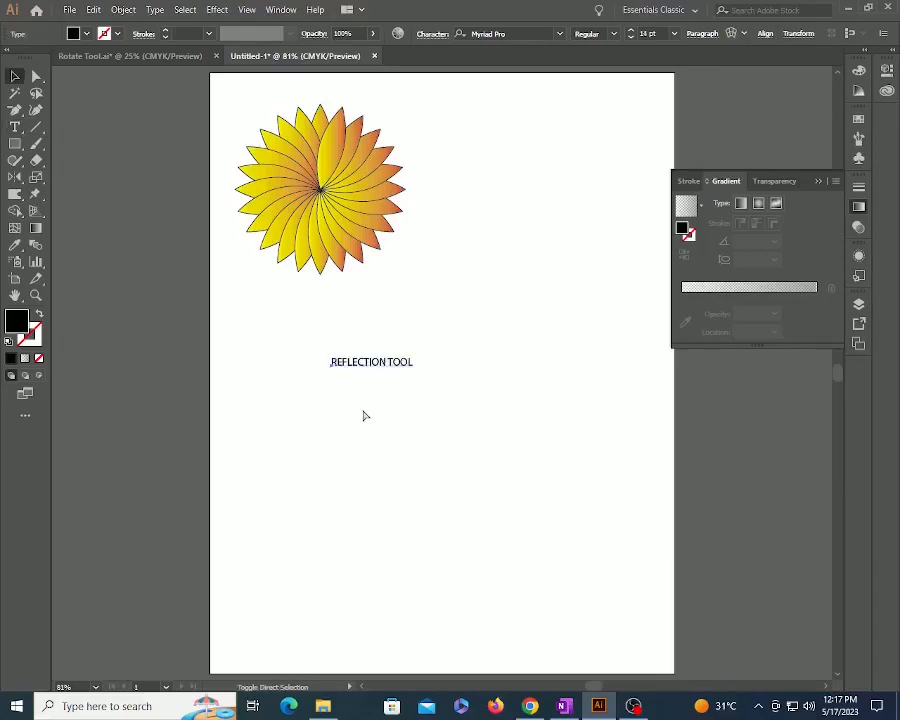
pyautogui.hotkey('ctrl', 'shift', '.')
pyautogui.hotkey('ctrl', 'shift', '.')
pyautogui.hotkey('ctrl', 'shift', '.')
pyautogui.hotkey('ctrl', 'shift', '.')
pyautogui.hotkey('ctrl', 'shift', '.')
pyautogui.hotkey('ctrl', 'shift', '.')
pyautogui.hotkey('ctrl', 'shift', '.')
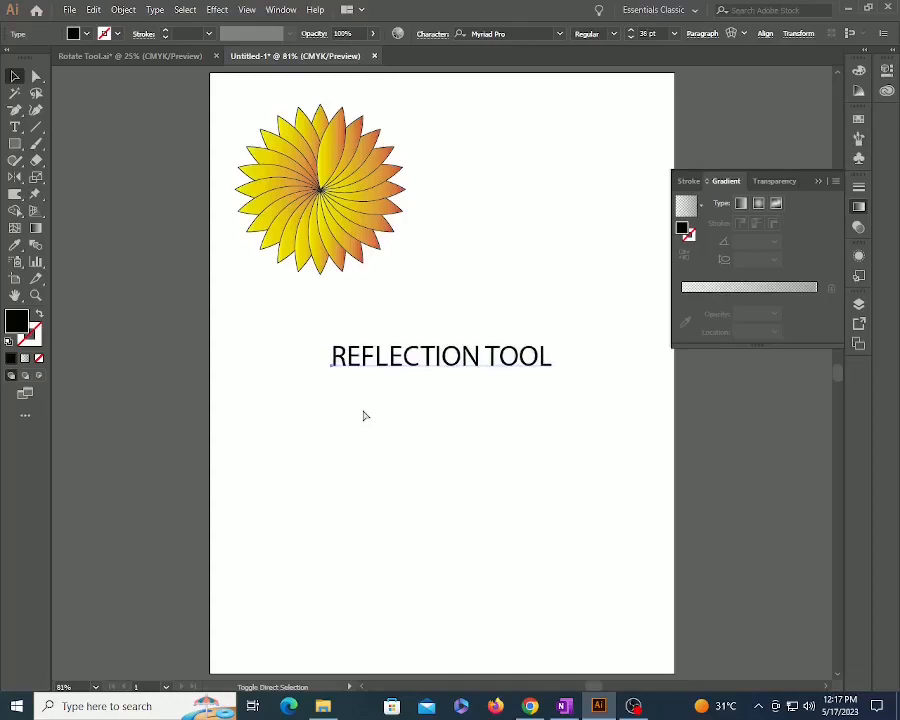
pyautogui.moveTo(436, 368); pyautogui.dragTo(412, 402)
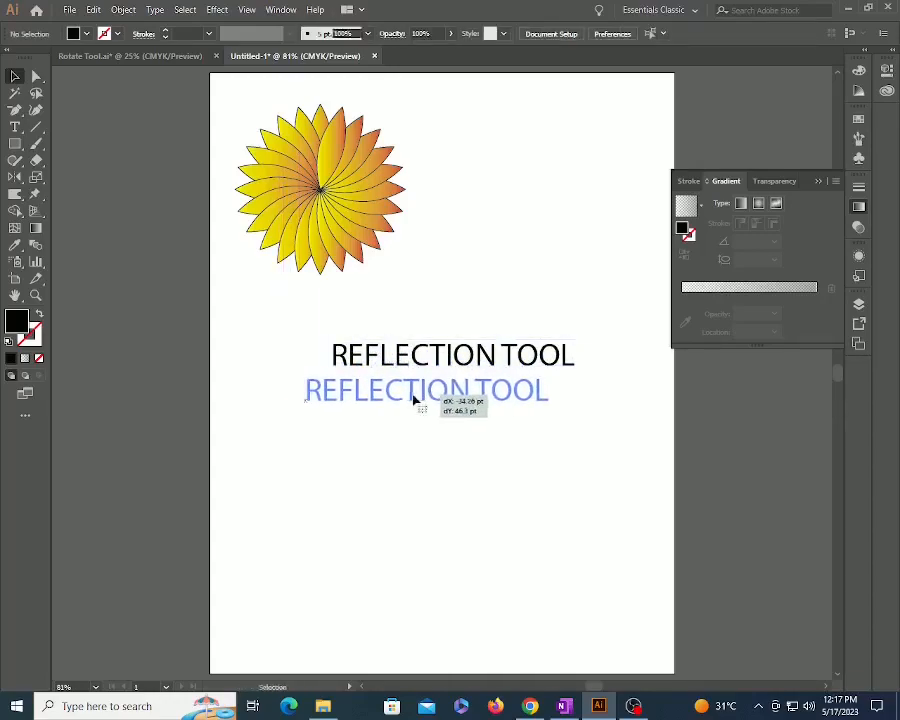
# Color only the word REFLECTION with a yellow-green swatch
pyautogui.doubleClick(472, 396)
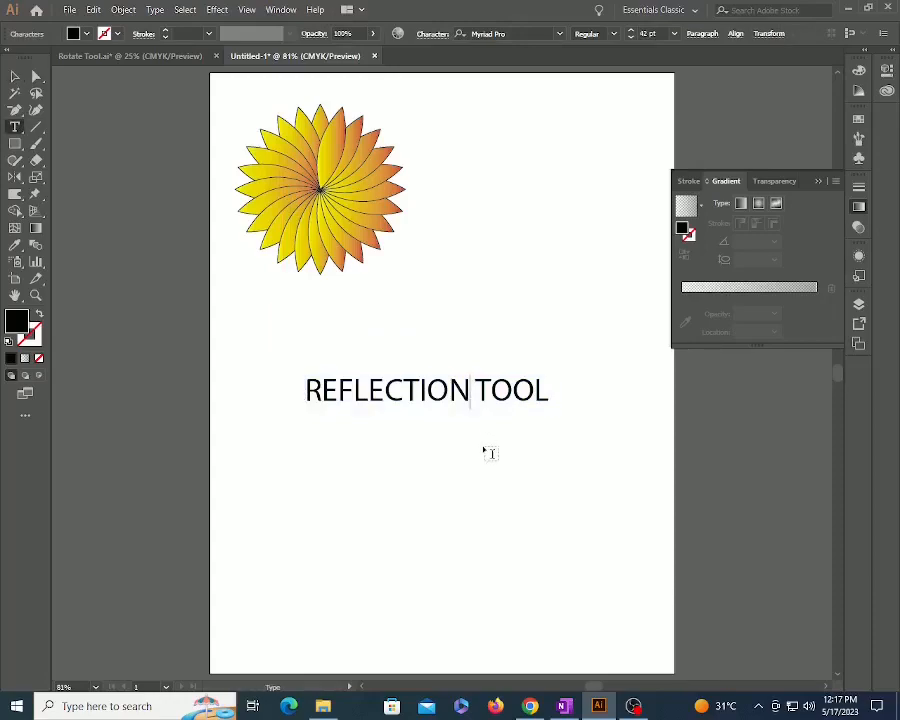
pyautogui.hotkey('ctrl', 'shift', 'Left')
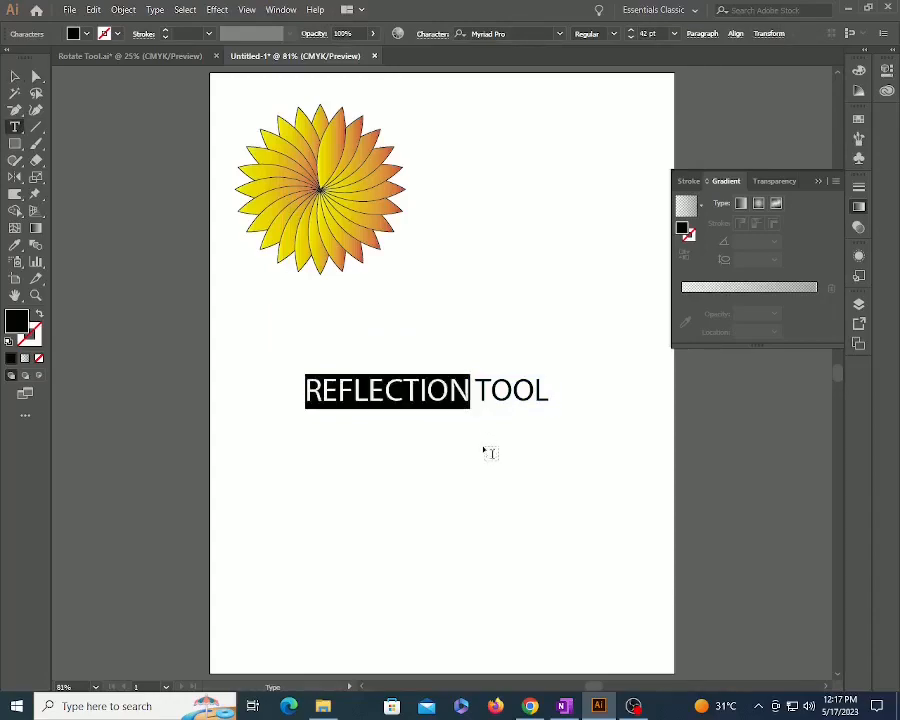
pyautogui.click(858, 118)
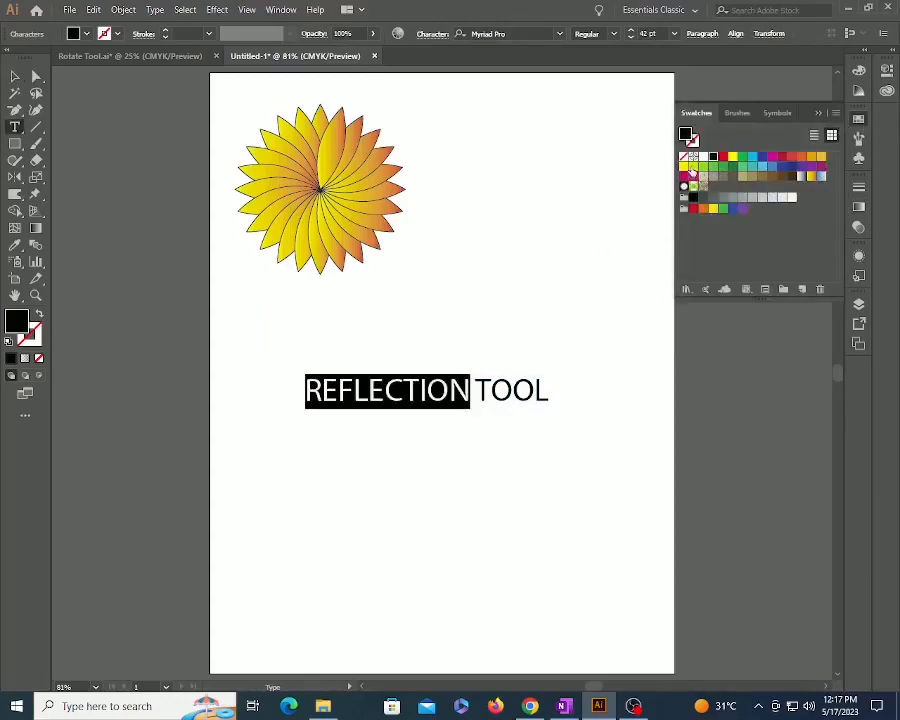
pyautogui.click(692, 170)
pyautogui.press('Escape')
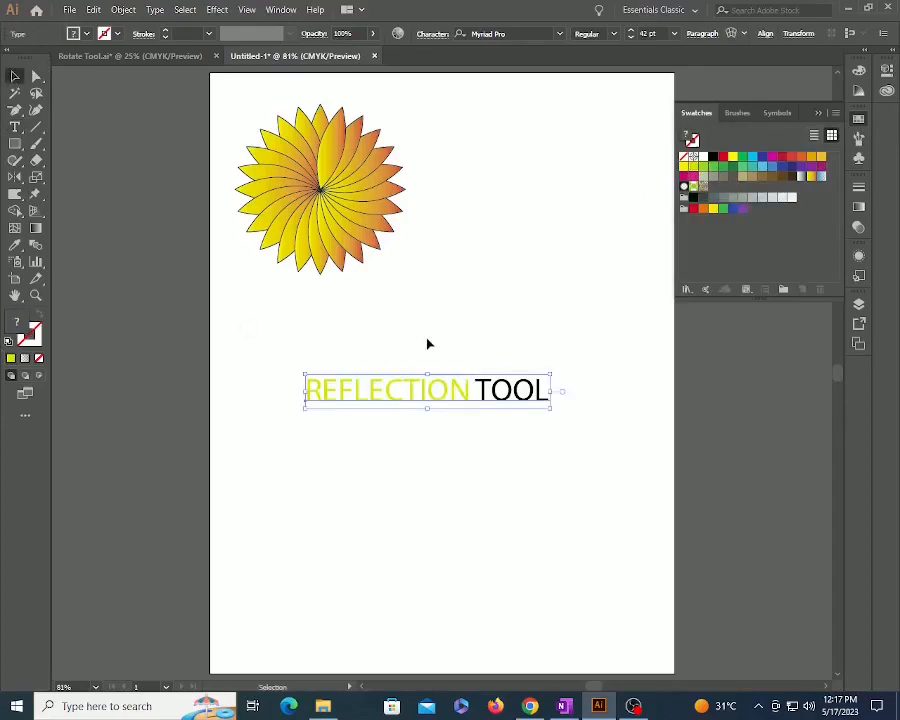
# Create an upside-down mirrored copy of the text directly beneath the original, across its baseline, with the Reflect tool
pyautogui.moveTo(14, 177); pyautogui.dragTo(78, 194)
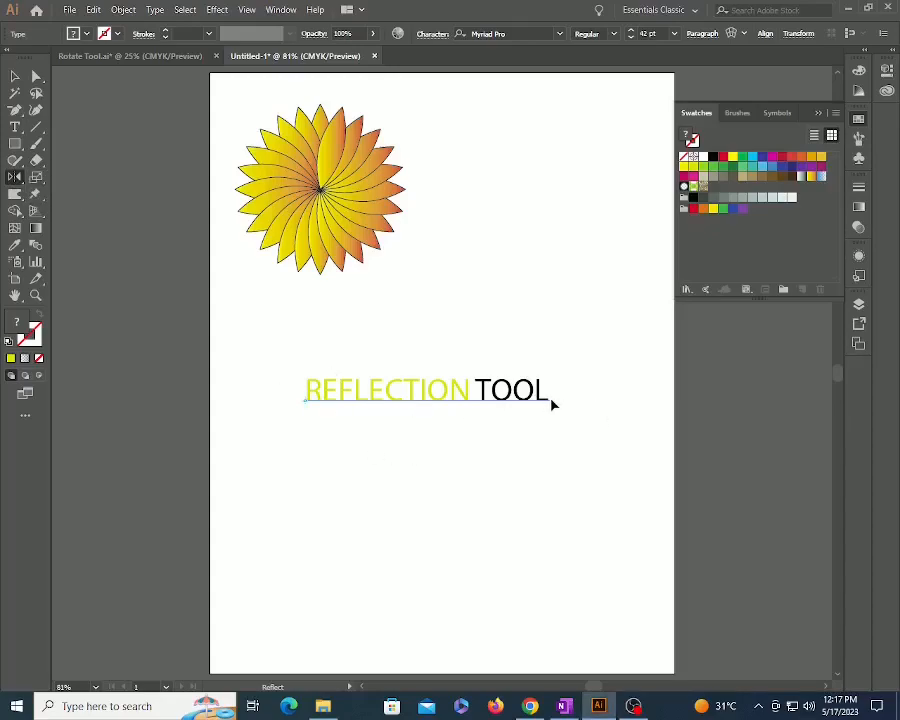
pyautogui.moveTo(551, 403); pyautogui.dragTo(553, 406)
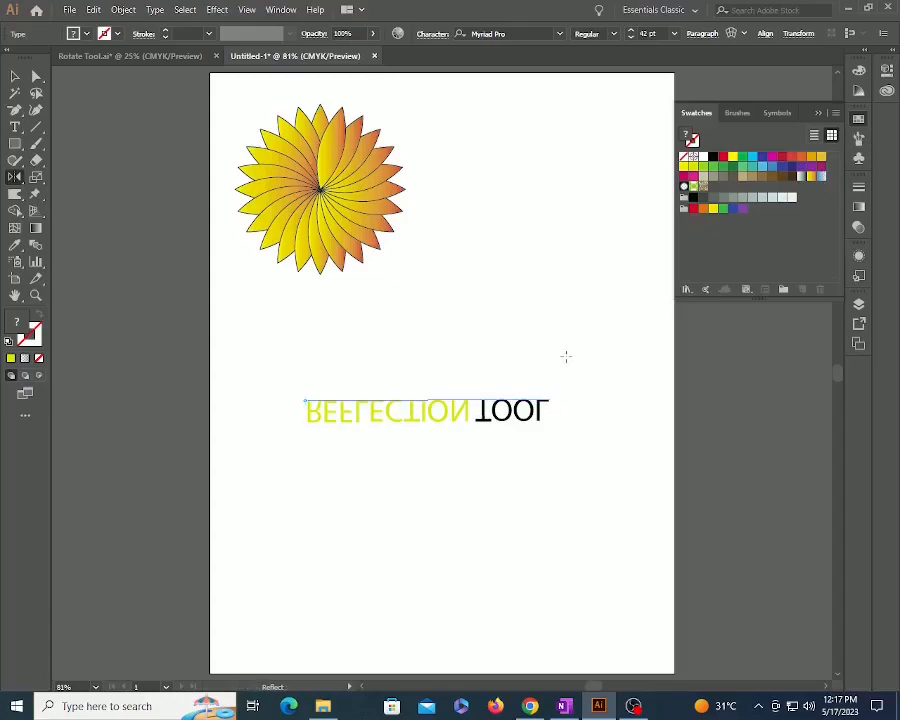
pyautogui.hotkey('ctrl', 'z')
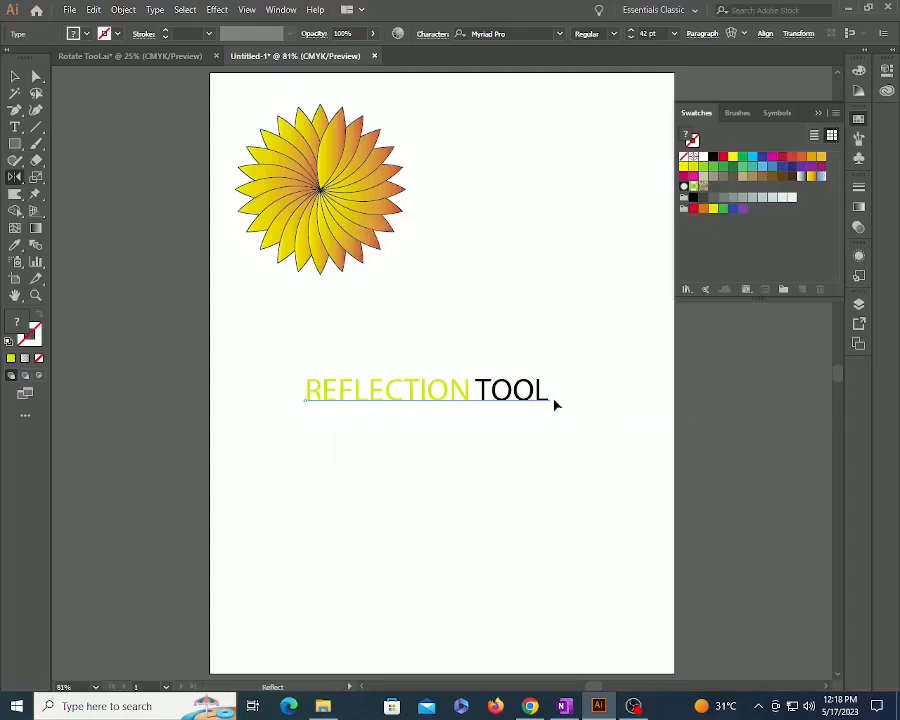
pyautogui.moveTo(551, 404); pyautogui.dragTo(552, 417)
pyautogui.press('v')
pyautogui.click(464, 468)
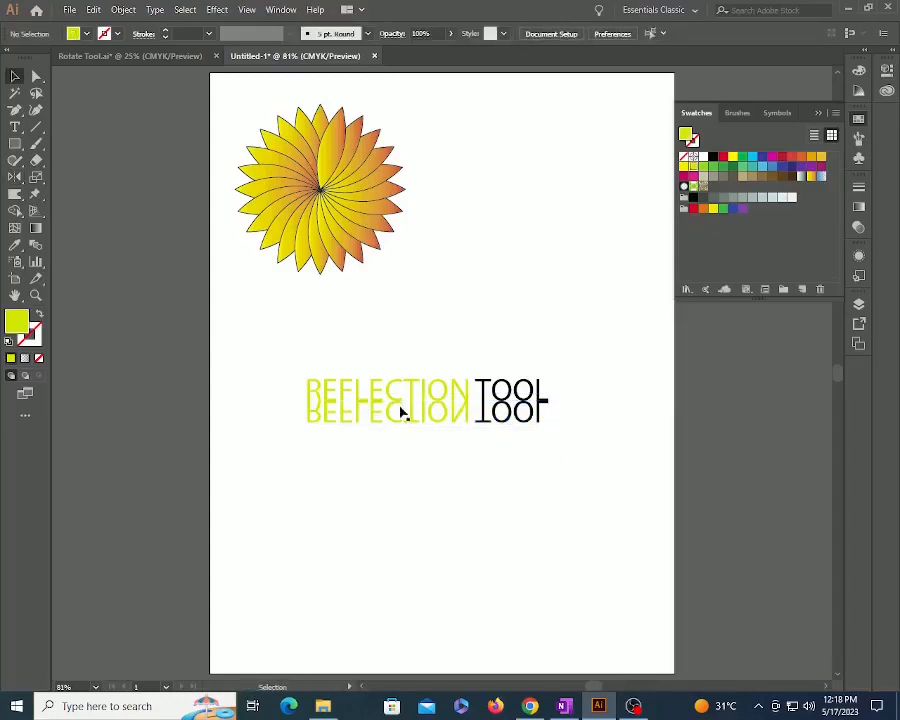
# Convert the mirrored text copy to outlines
pyautogui.click(409, 422)
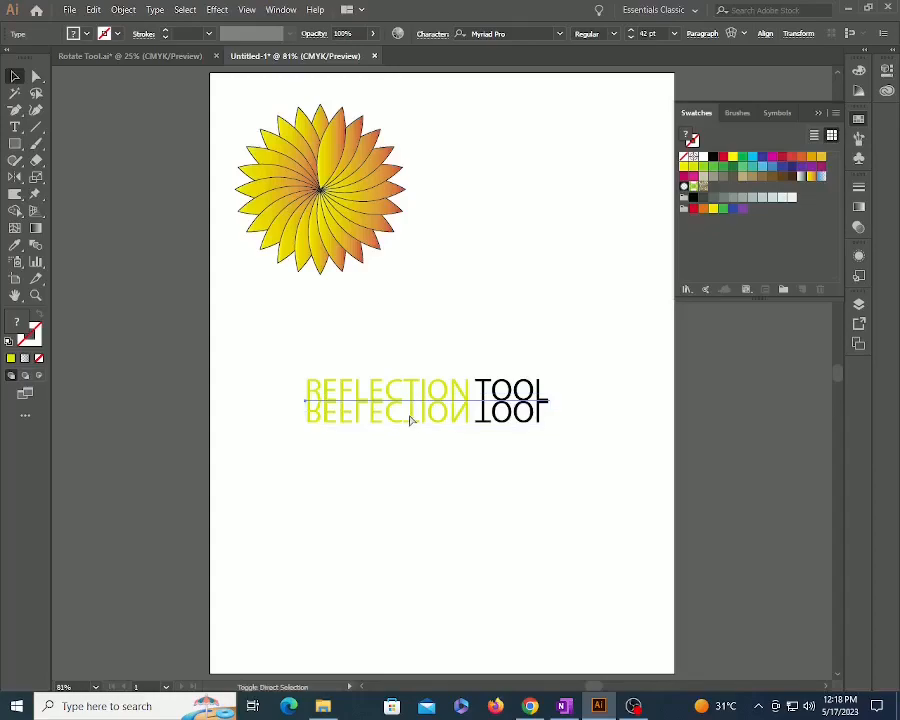
pyautogui.hotkey('ctrl', 'shift', 'o')
pyautogui.click(264, 349)
# Reset the mirrored outlines to the default fill and stroke, and replace the fill with the White, Black gradient
pyautogui.press('z')
pyautogui.moveTo(221, 337); pyautogui.dragTo(632, 452)
pyautogui.press('v')
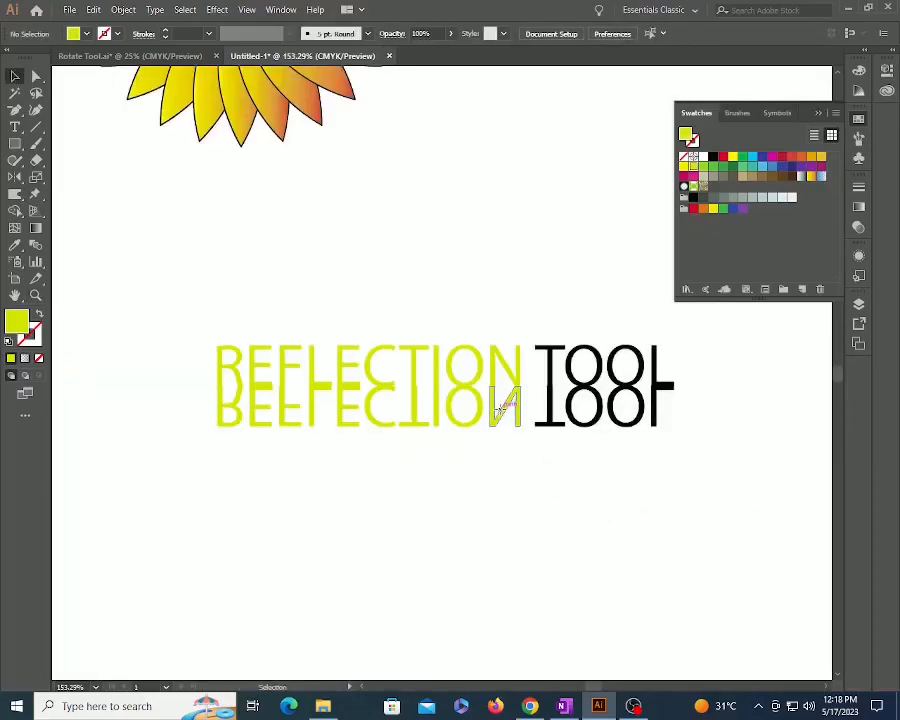
pyautogui.click(502, 414)
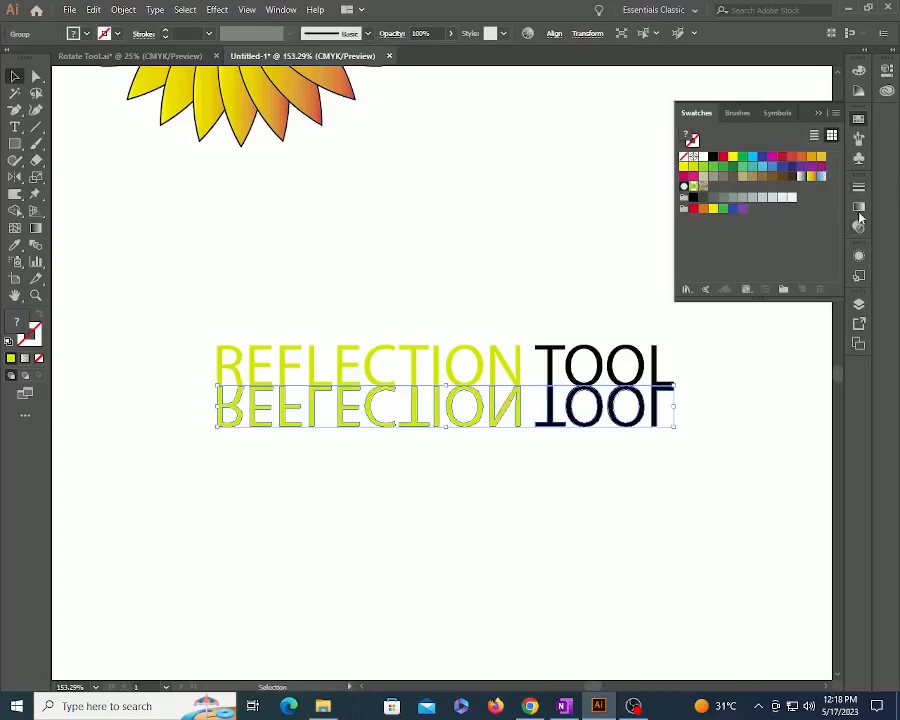
pyautogui.click(858, 207)
pyautogui.click(700, 204)
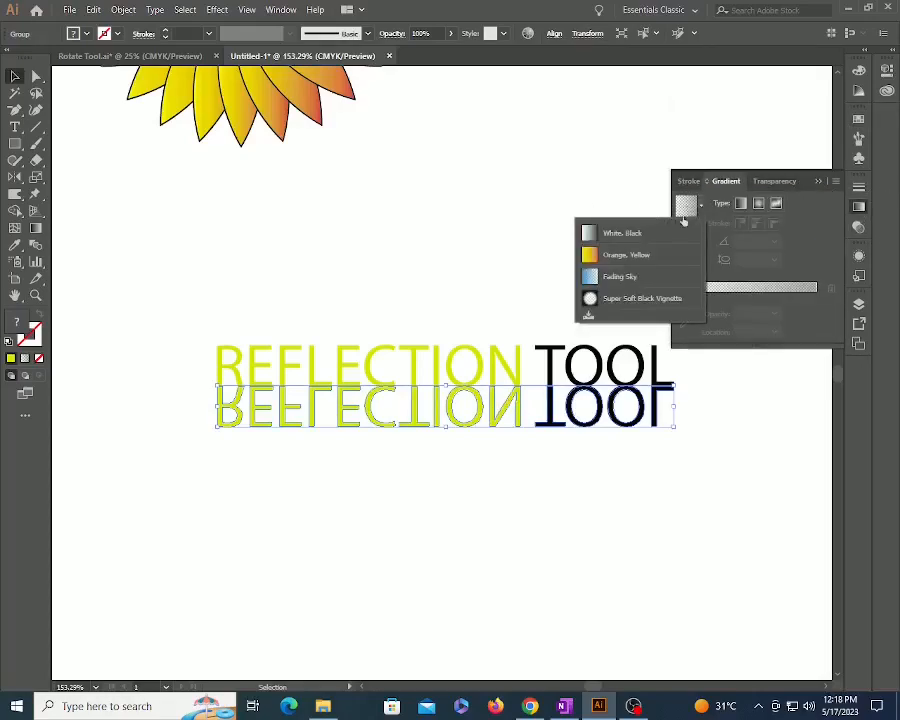
pyautogui.click(740, 249)
pyautogui.press('d')
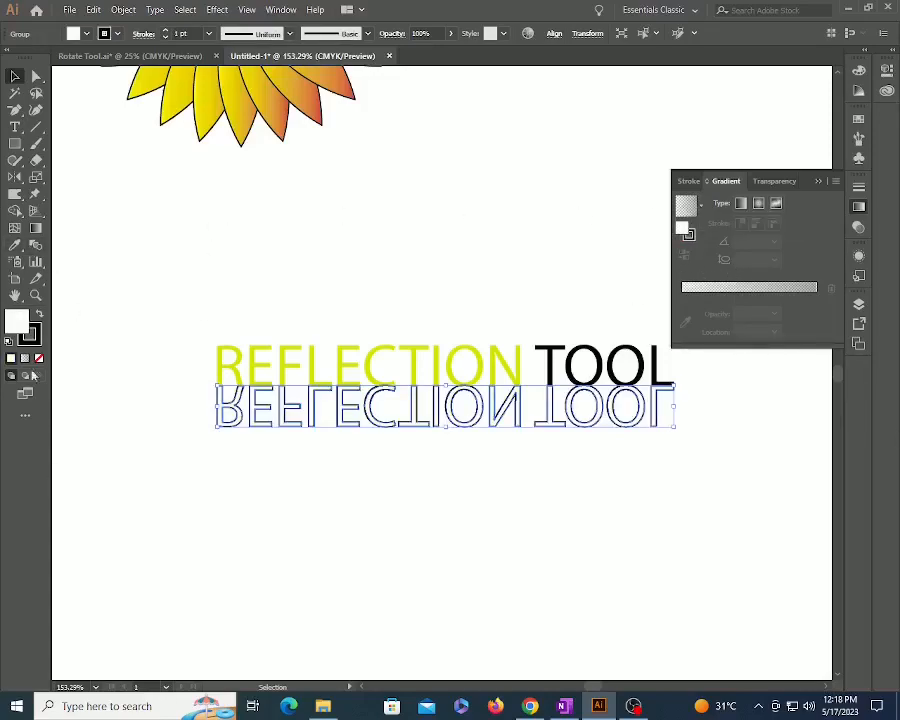
pyautogui.press('/')
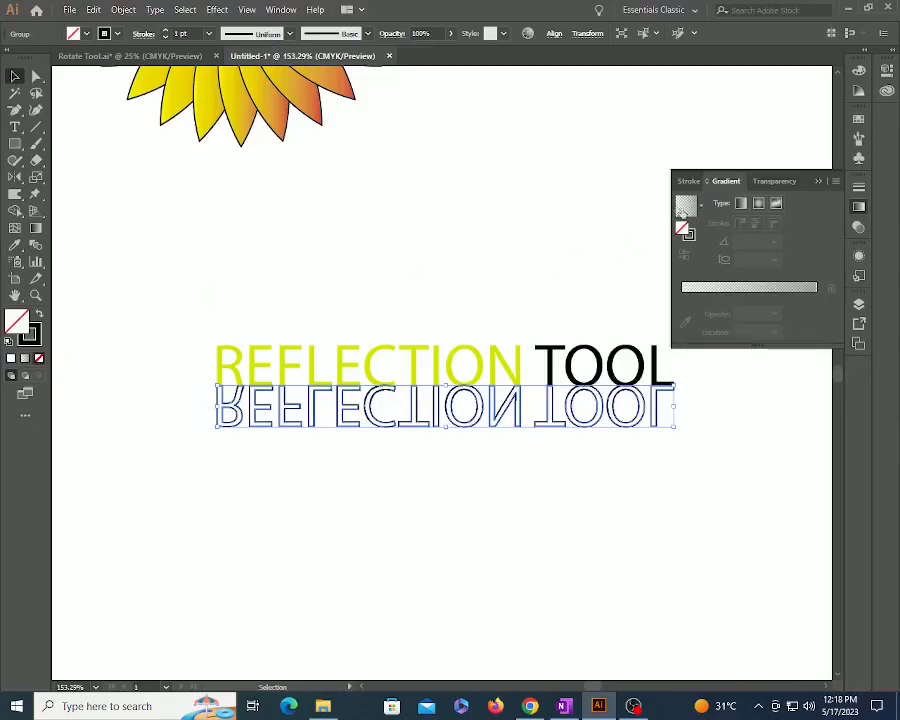
pyautogui.click(700, 205)
pyautogui.click(647, 237)
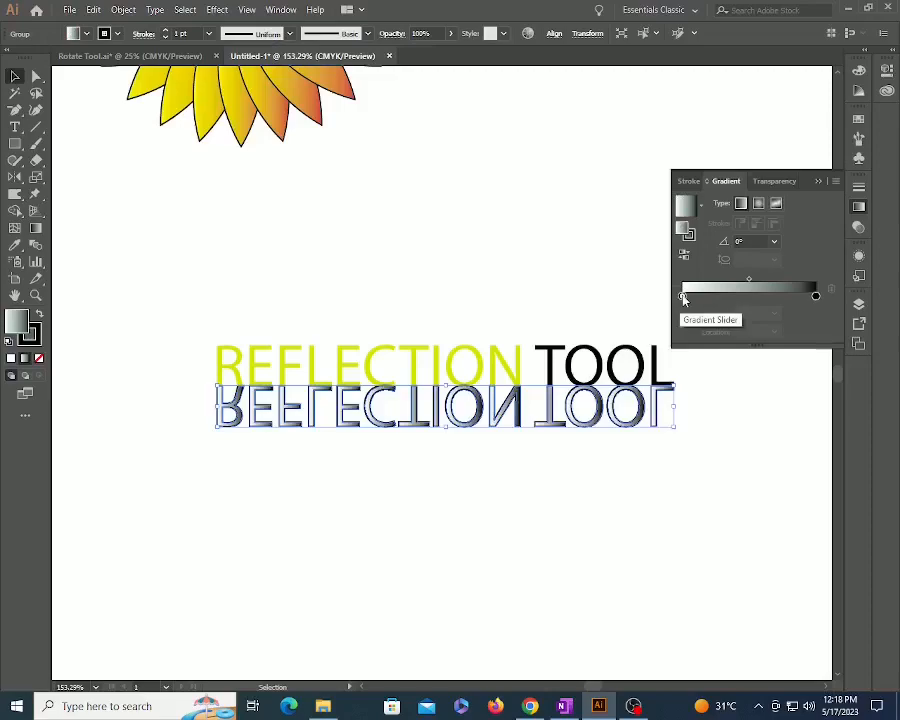
# Change the gradient's white stop to black and add a middle stop at about 45% location
pyautogui.doubleClick(682, 297)
pyautogui.click(664, 341)
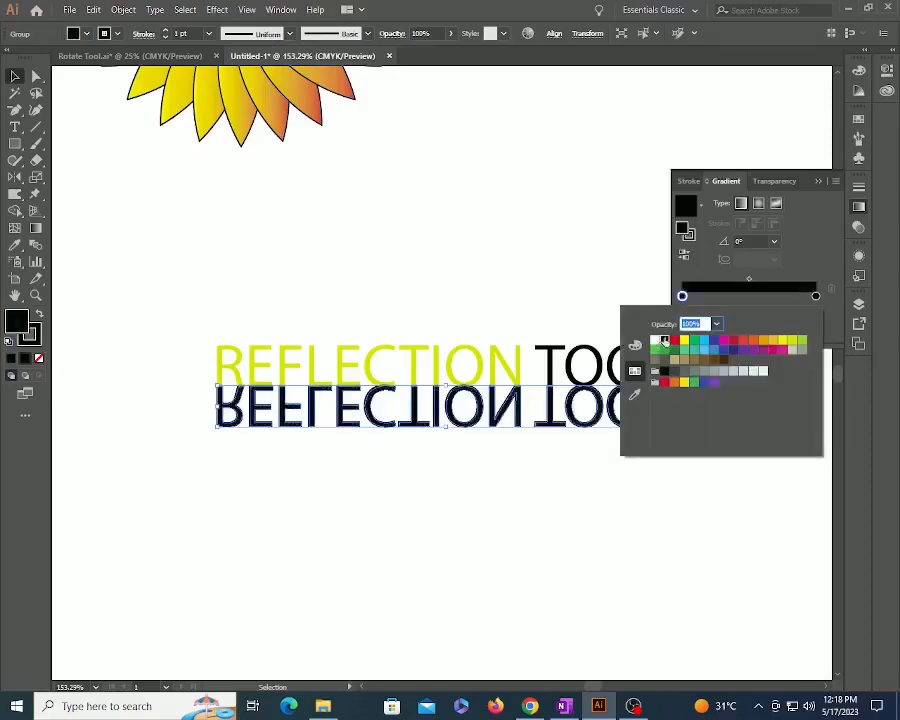
pyautogui.click(809, 260)
pyautogui.moveTo(682, 297); pyautogui.dragTo(742, 296)
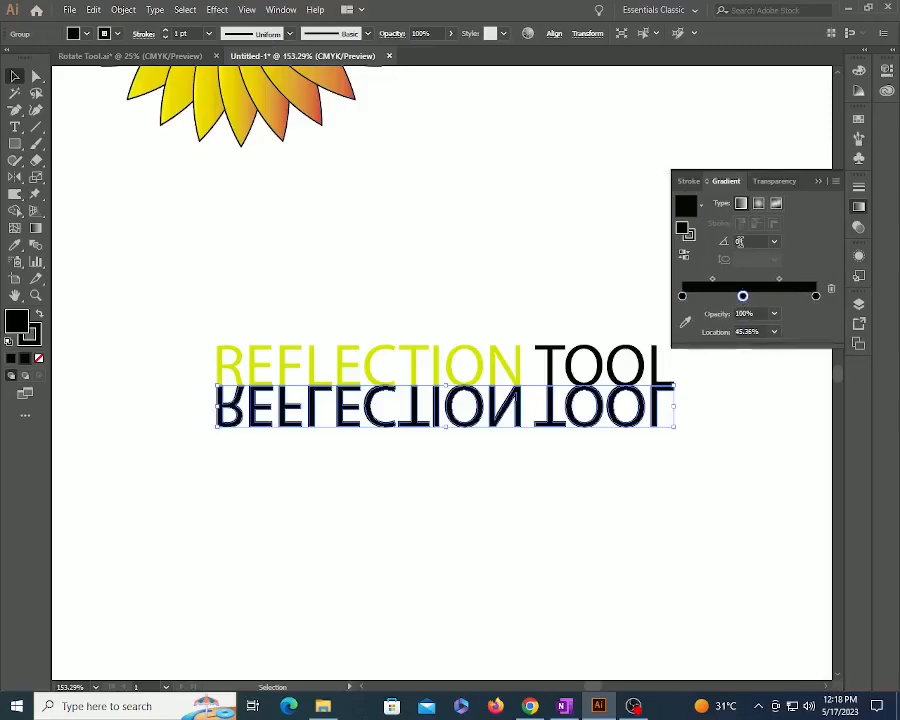
# Set the mirrored text's gradient angle to 90° and the middle stop's location to 50%
pyautogui.click(740, 242)
pyautogui.write('90')
pyautogui.press('Return')
pyautogui.doubleClick(745, 331)
pyautogui.write('50')
pyautogui.press('Return')
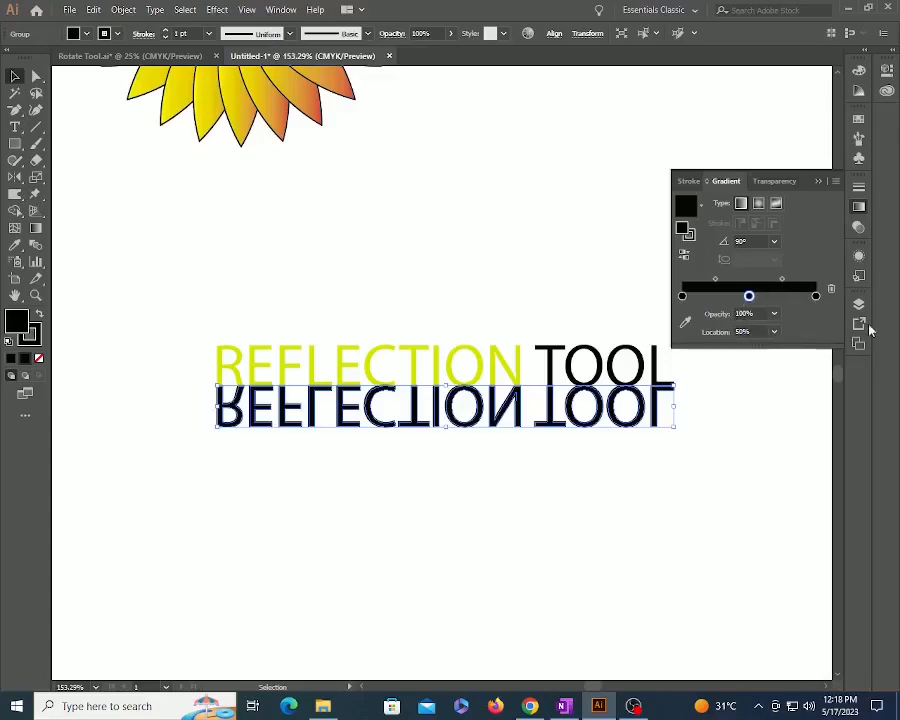
# Set the gradient's end stop to 30% opacity and its middle stop to 15% opacity
pyautogui.click(815, 296)
pyautogui.doubleClick(755, 313)
pyautogui.write('30')
pyautogui.press('Return')
pyautogui.click(749, 296)
pyautogui.doubleClick(740, 313)
pyautogui.write('1')
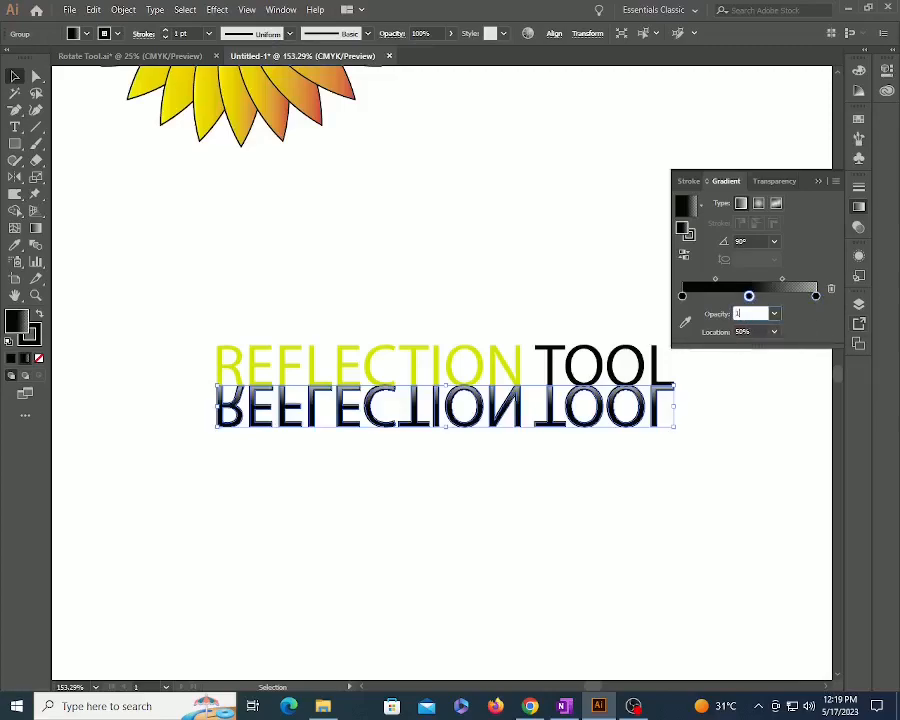
pyautogui.write('5')
pyautogui.press('Return')
# Set the gradient's first stop to 0% opacity and deselect the mirrored text
pyautogui.click(682, 296)
pyautogui.click(740, 313)
pyautogui.doubleClick(740, 313)
pyautogui.write('0')
pyautogui.press('Return')
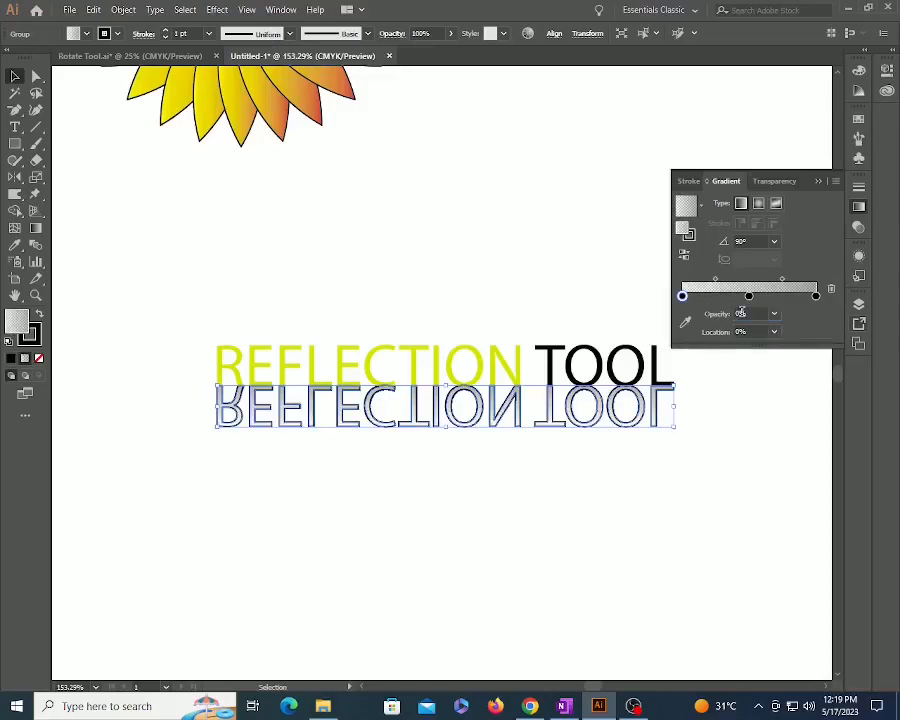
pyautogui.click(718, 447)
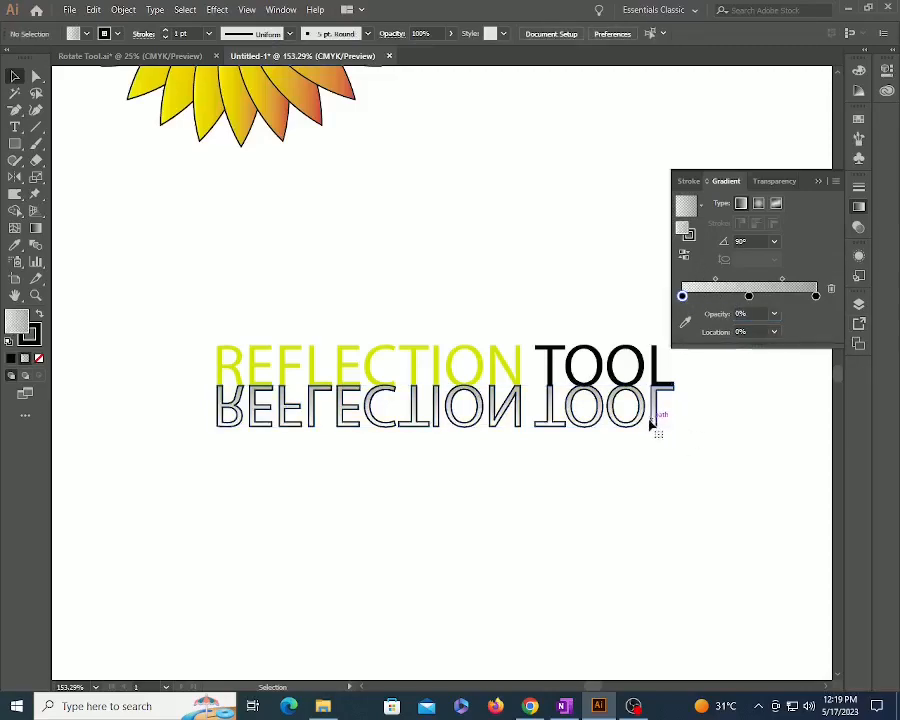
# Remove the stroke from the mirrored text outlines, keeping only the gradient fill
pyautogui.click(652, 418)
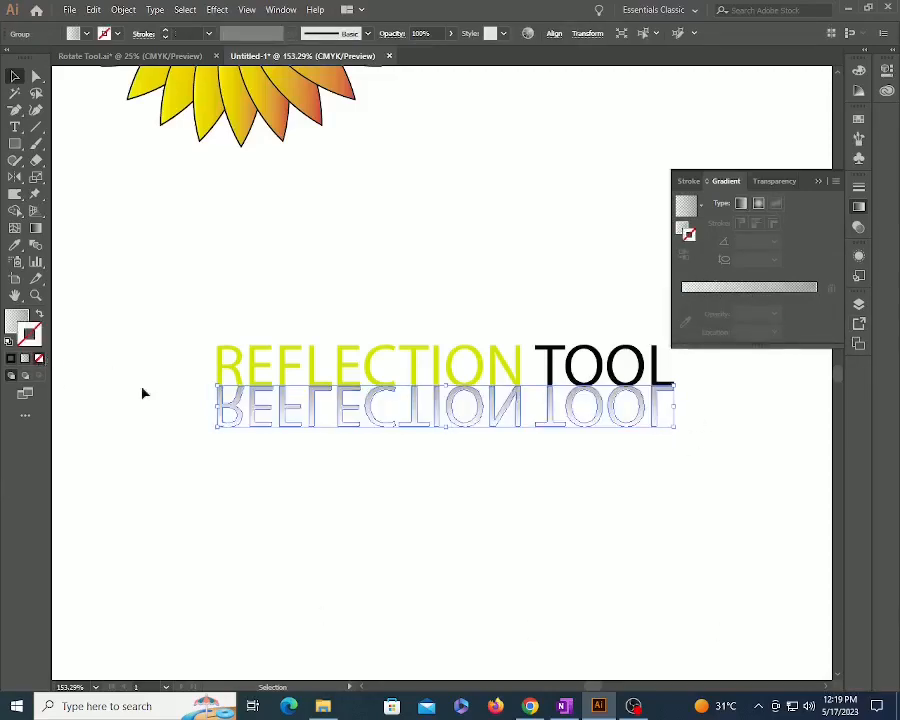
pyautogui.click(568, 543)
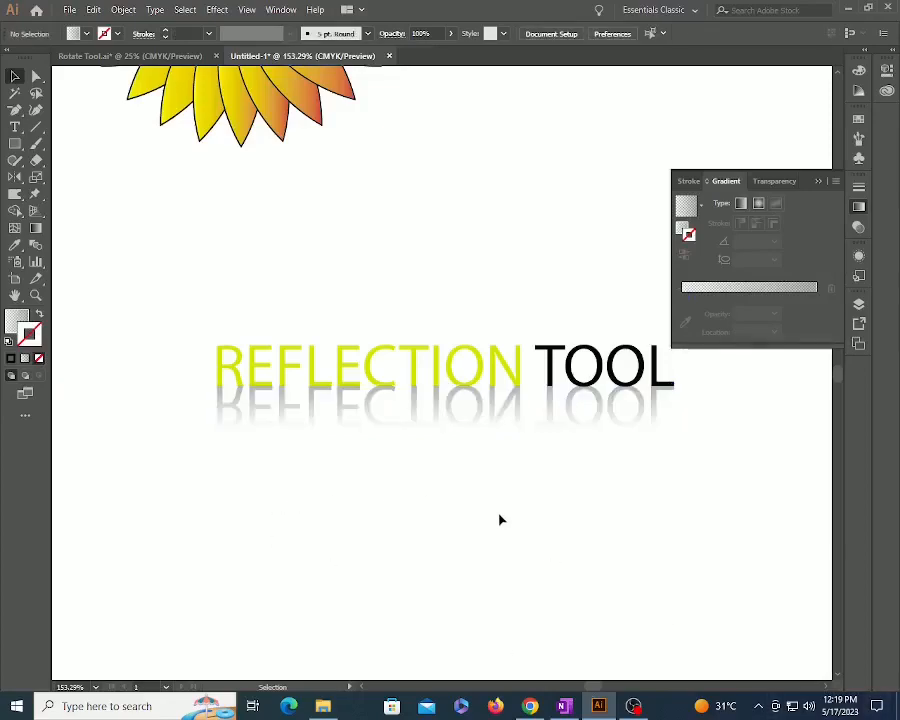
pyautogui.keyDown('ctrl'); pyautogui.keyDown('alt'); pyautogui.doubleClick(483, 377); pyautogui.keyUp('alt'); pyautogui.keyUp('ctrl')
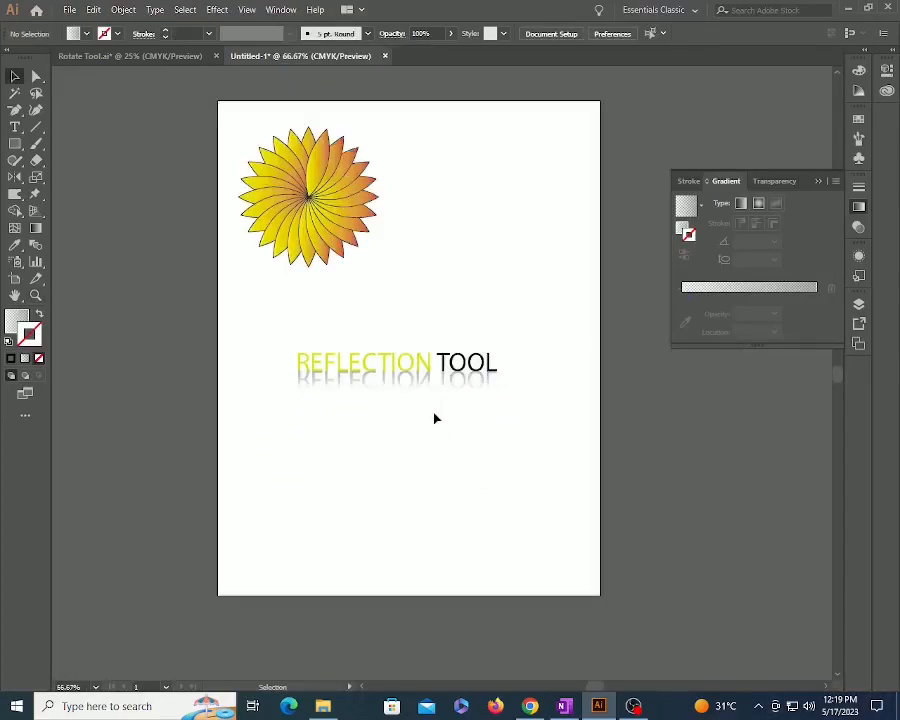
# Move the mirrored text slightly downward to leave a small gap beneath the original text
pyautogui.press('z')
pyautogui.moveTo(221, 305); pyautogui.dragTo(540, 470)
pyautogui.press('v')
pyautogui.click(536, 410)
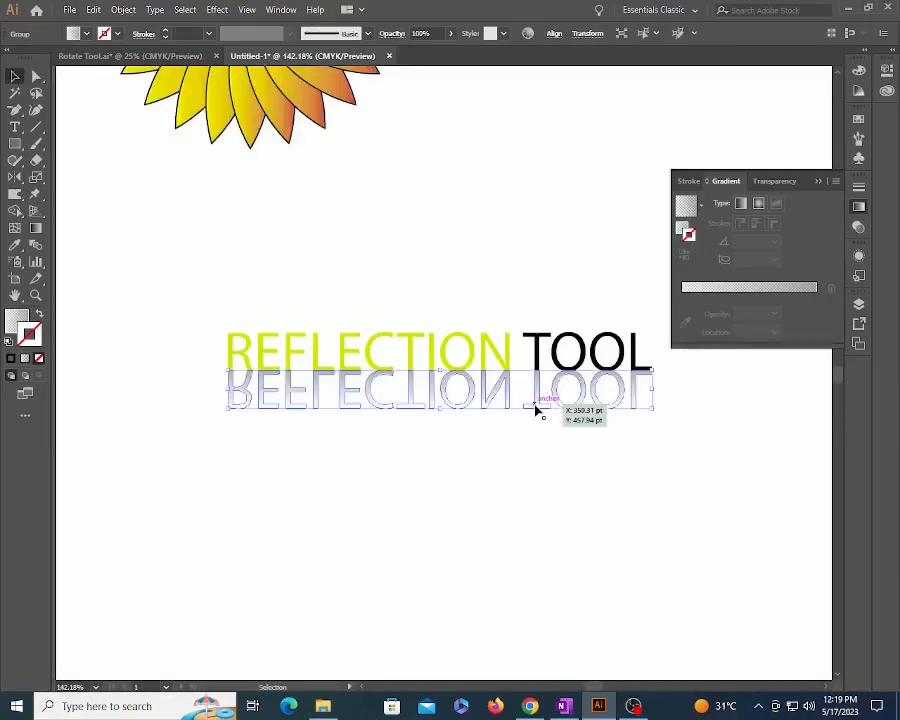
pyautogui.moveTo(536, 410); pyautogui.dragTo(538, 414)
pyautogui.click(502, 527)
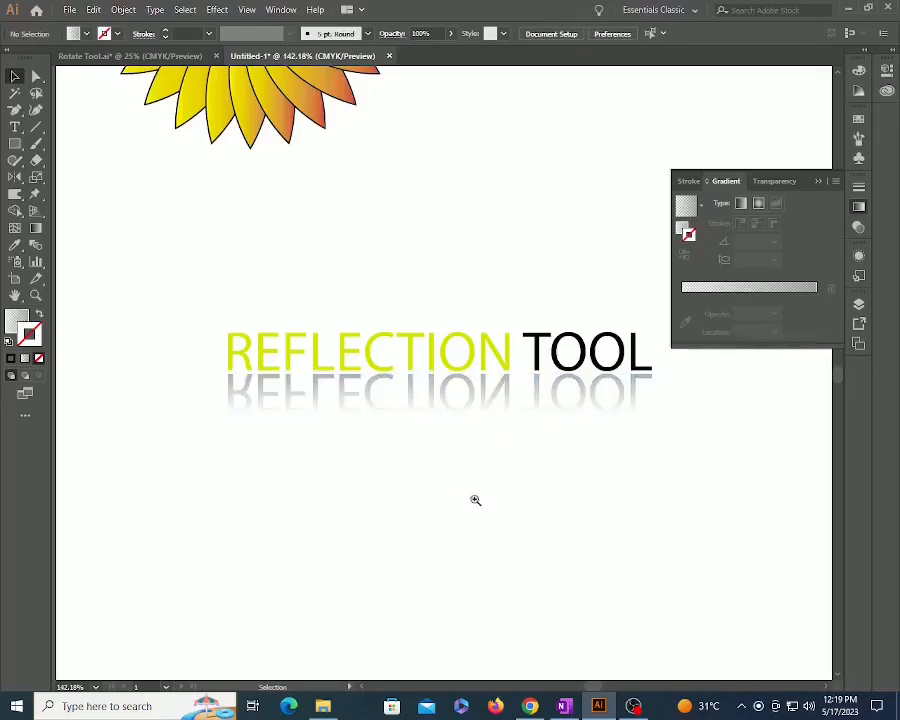
# Examine the whole artboard with the radial flower and the finished text reflection
pyautogui.press('z')
pyautogui.keyDown('alt'); pyautogui.click(472, 467); pyautogui.keyUp('alt')
pyautogui.keyDown('alt'); pyautogui.click(472, 467); pyautogui.keyUp('alt')
pyautogui.press('v')
pyautogui.press('space')
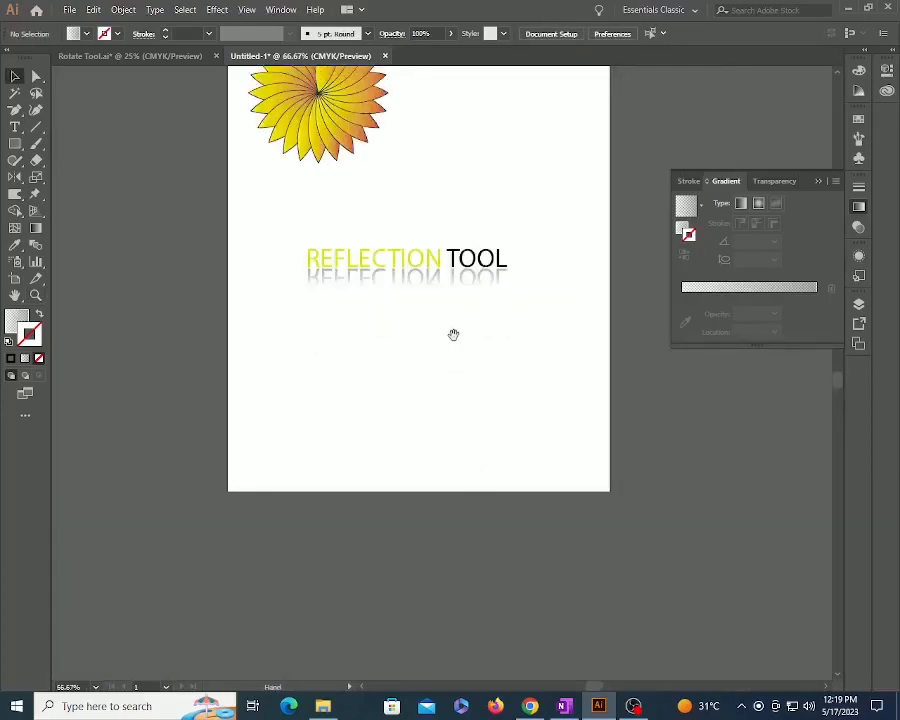
pyautogui.moveTo(453, 336); pyautogui.dragTo(469, 493)
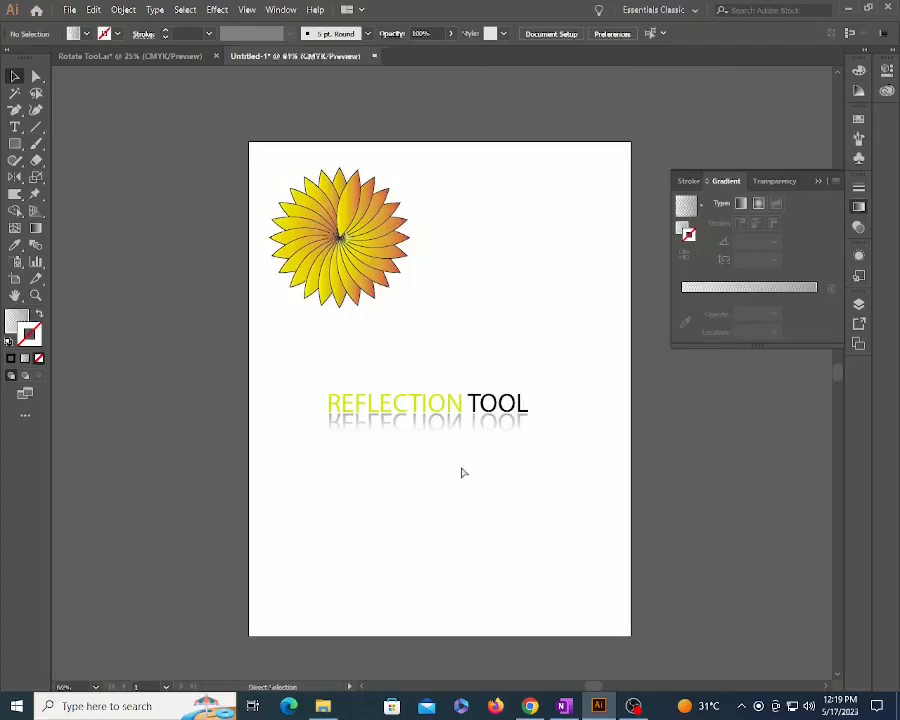
pyautogui.scroll(1, 462, 472)
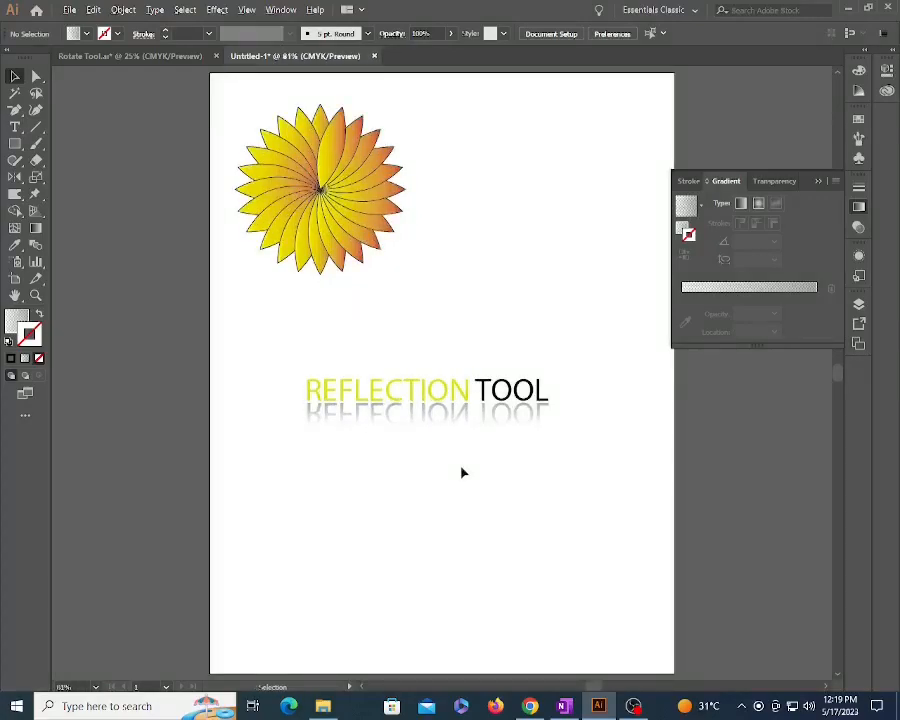